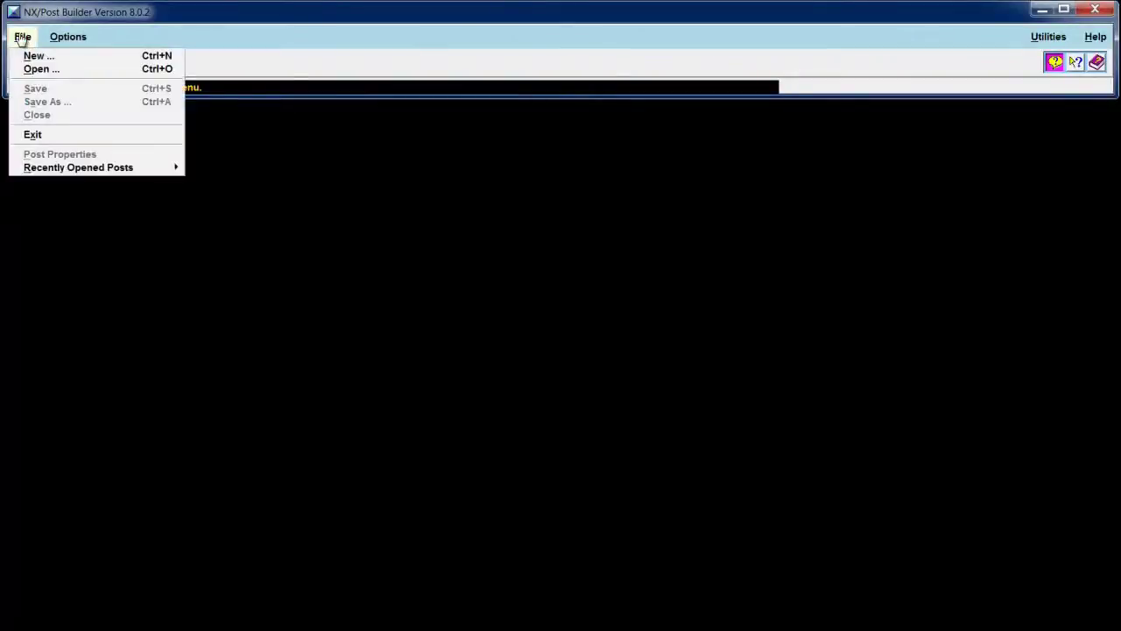
Define new post 2AxisLathe: millimeters, 2-Axis Lathe, library controller SIEMENS Sinumerik_840D_lathe
left_click(50, 57)
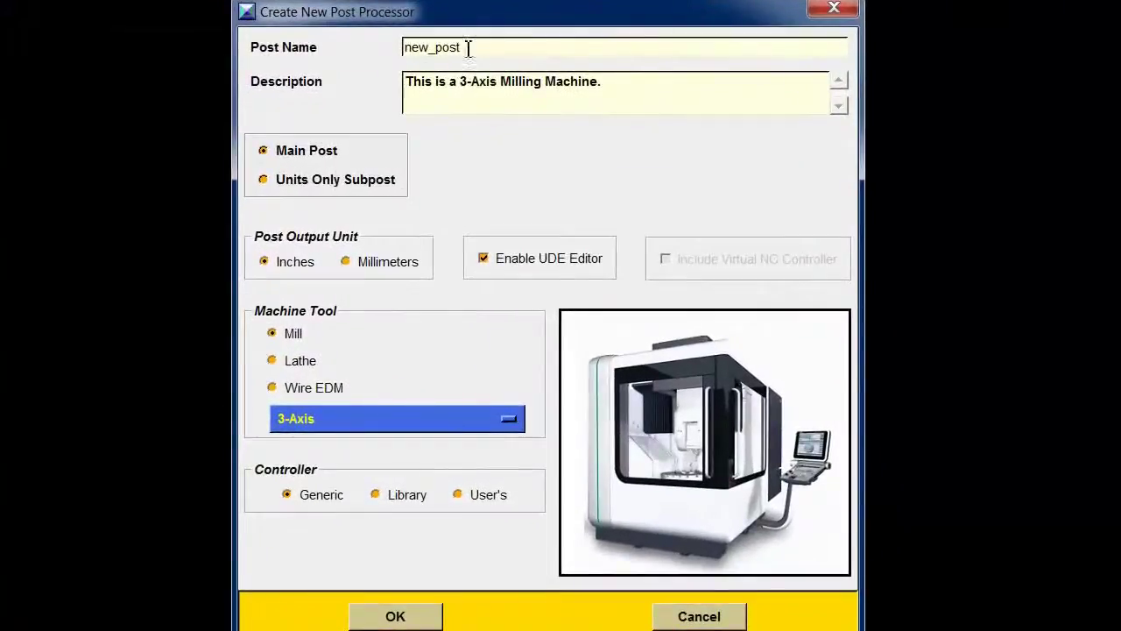
left_click_drag(469, 48, 393, 48)
type("2AxisLathe")
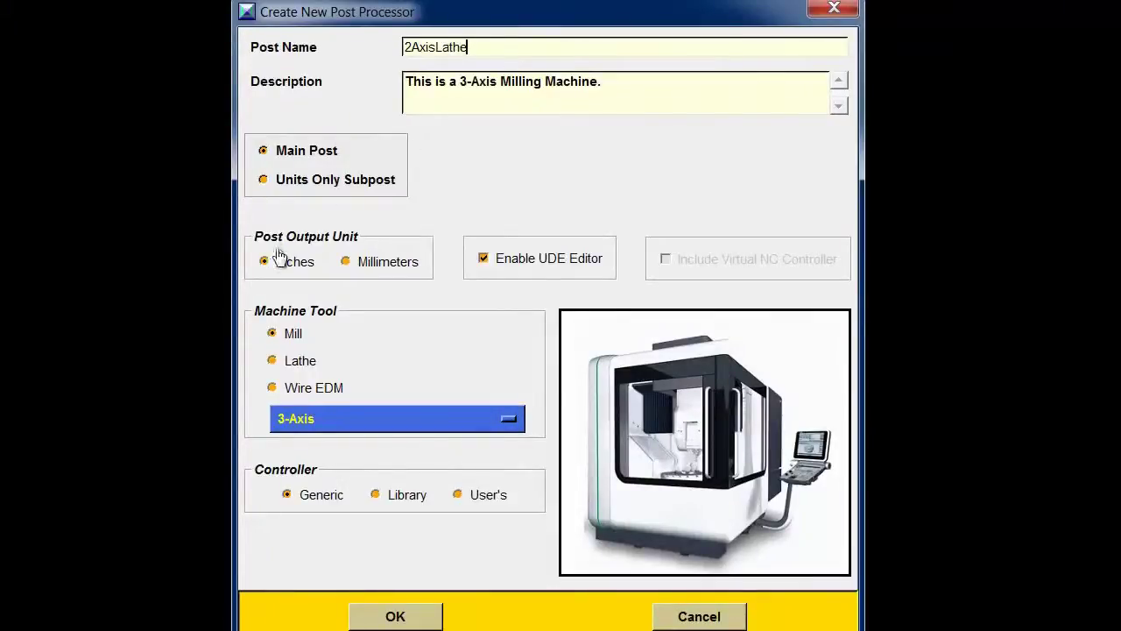
left_click(347, 263)
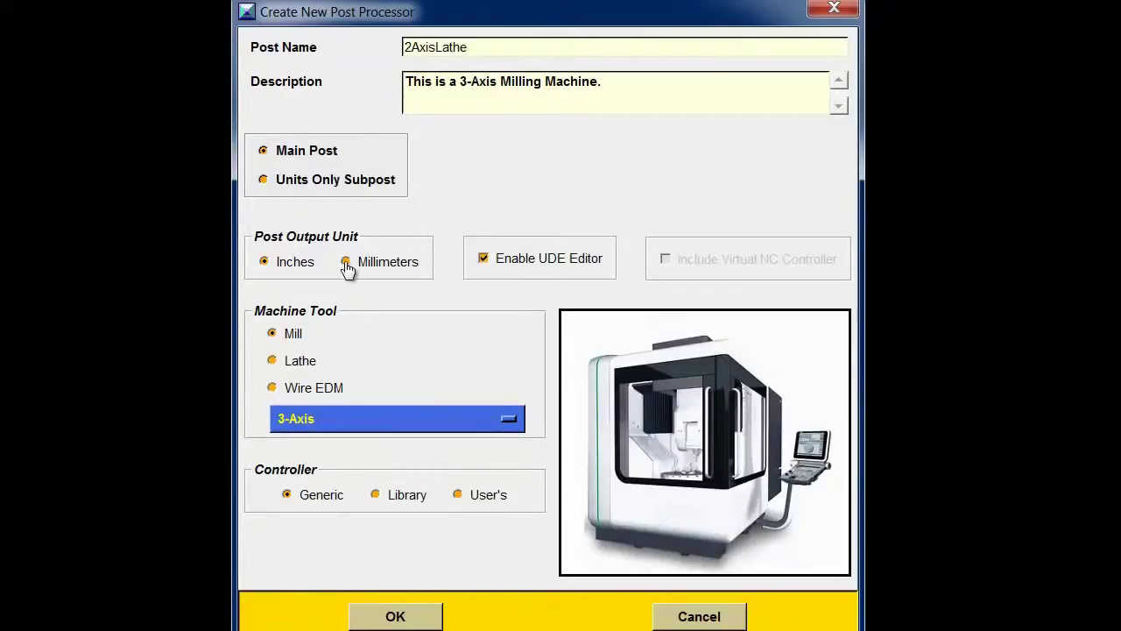
left_click(277, 364)
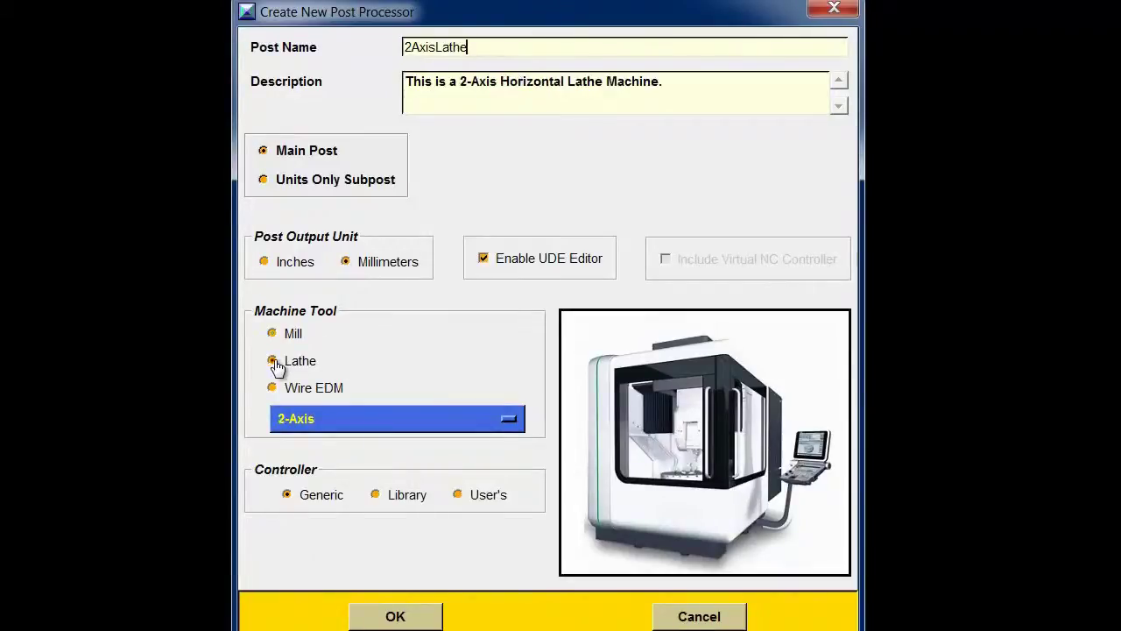
left_click(443, 422)
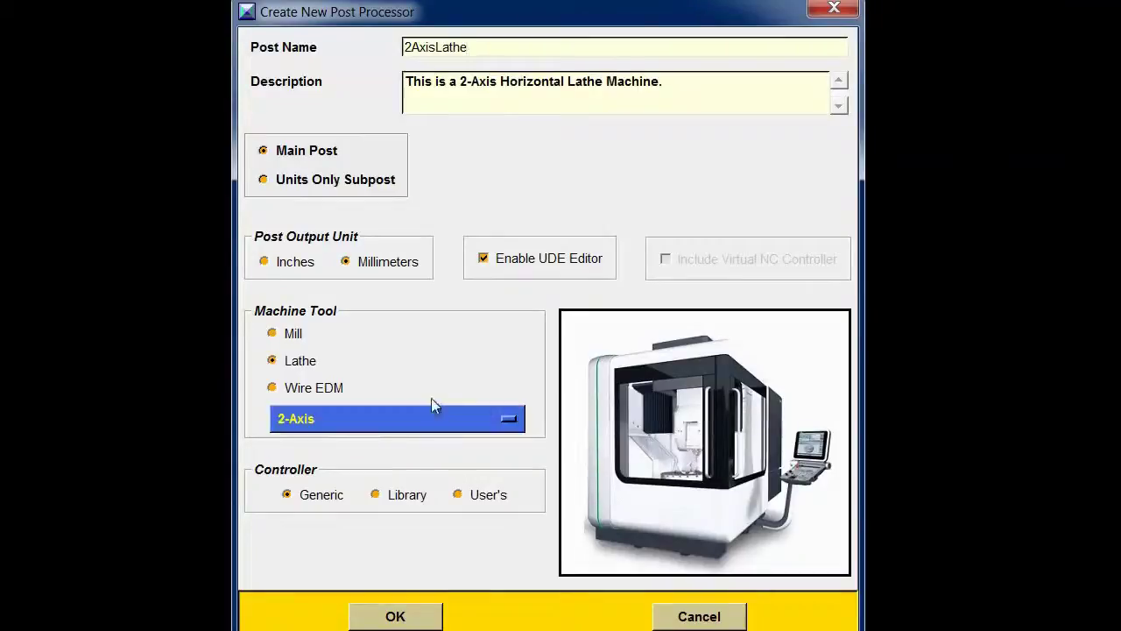
left_click(377, 496)
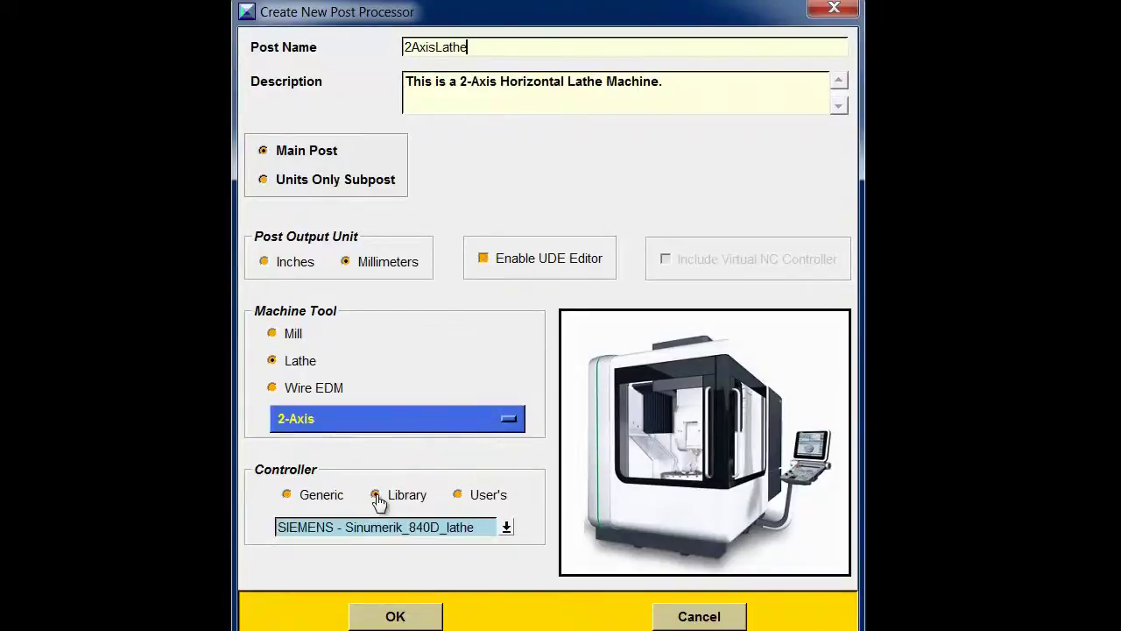
left_click(506, 528)
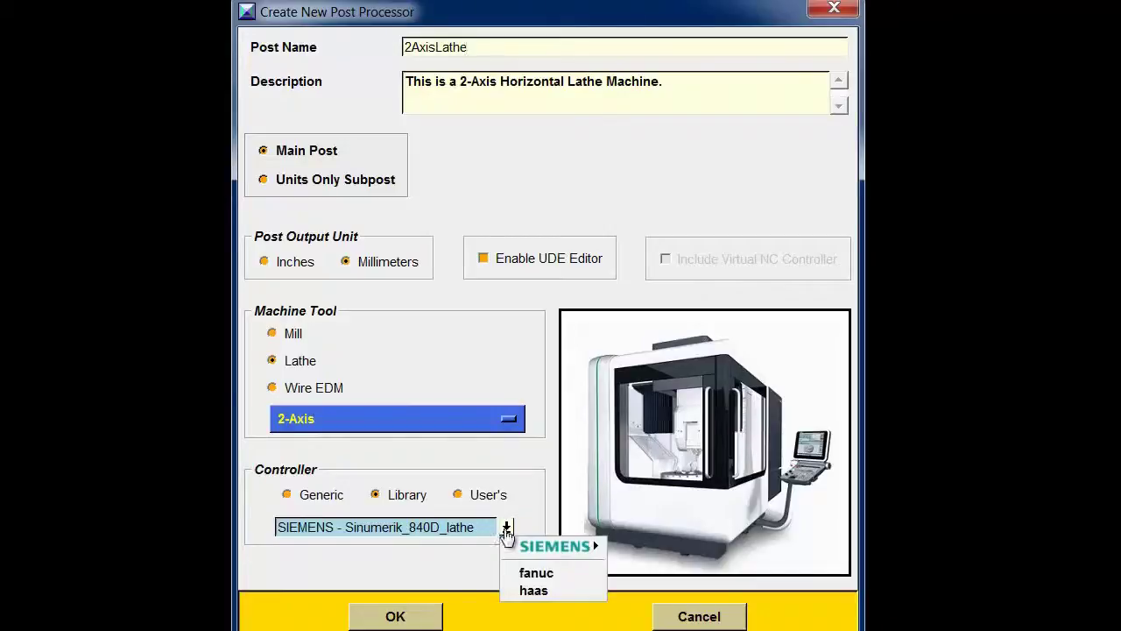
mouse_move(536, 550)
left_click(674, 546)
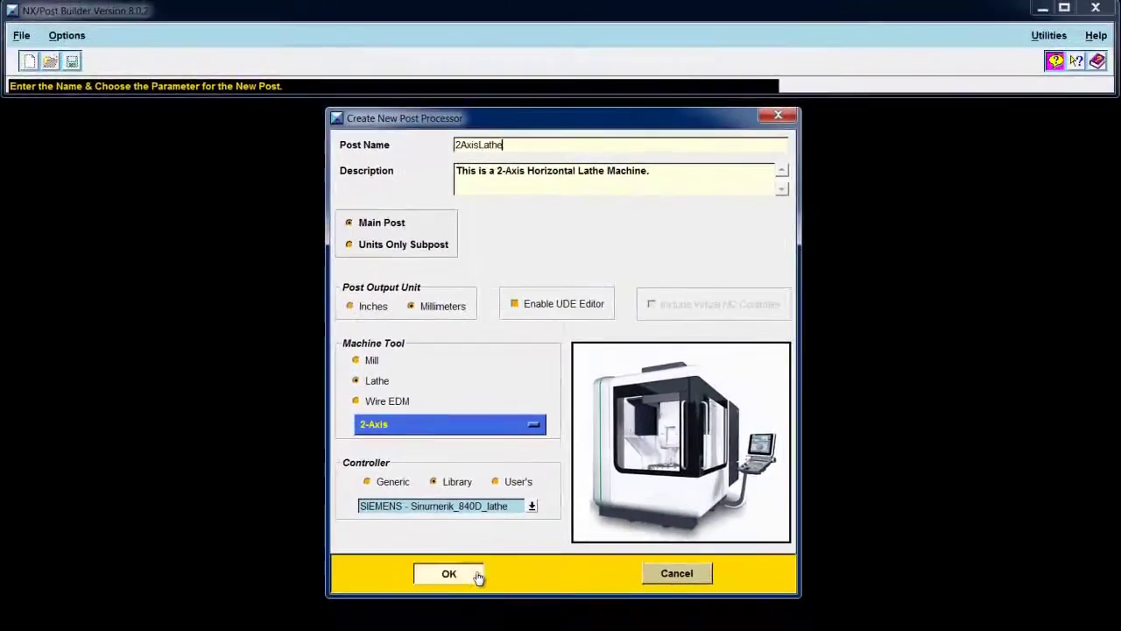
Create the post and check 2X Diameter Programming under Axis Multipliers
left_click(466, 584)
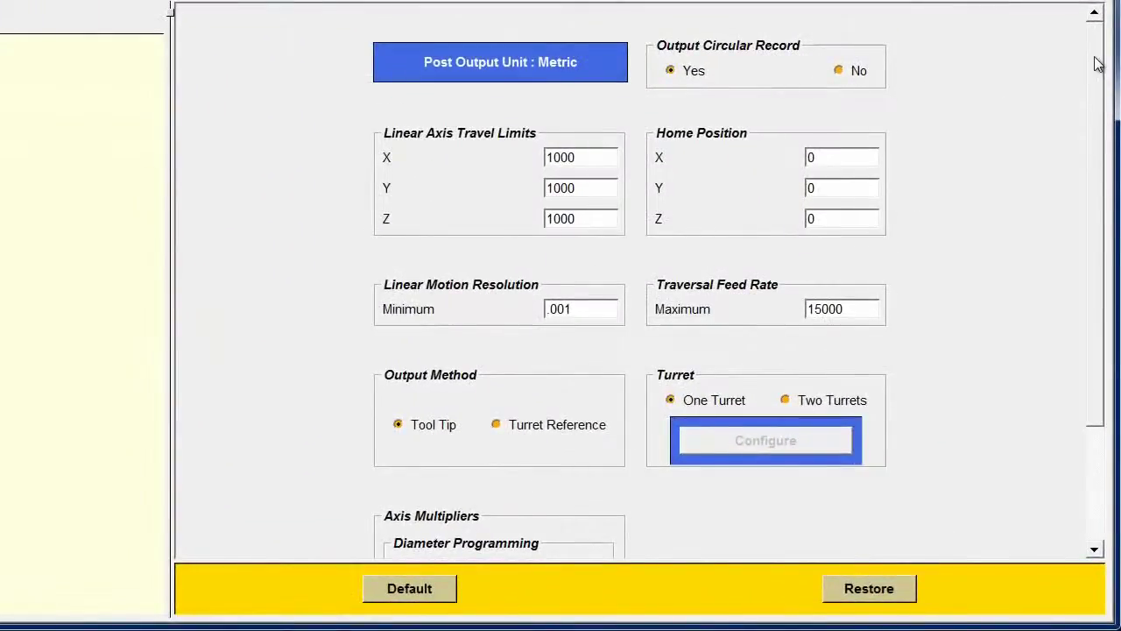
left_click_drag(1098, 64, 1094, 208)
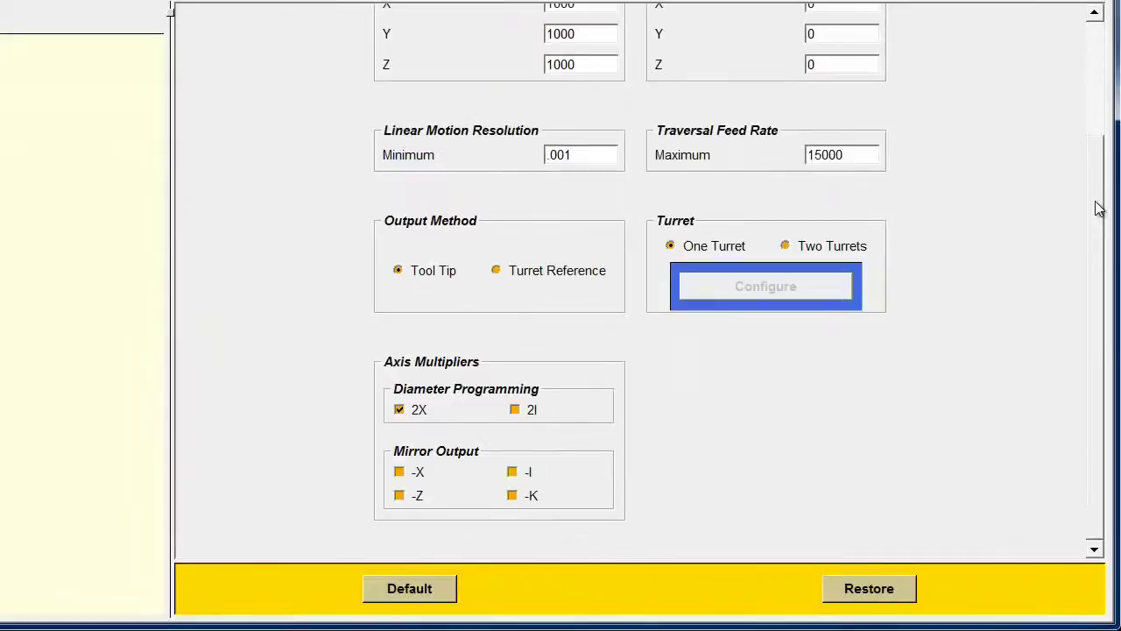
left_click(399, 411)
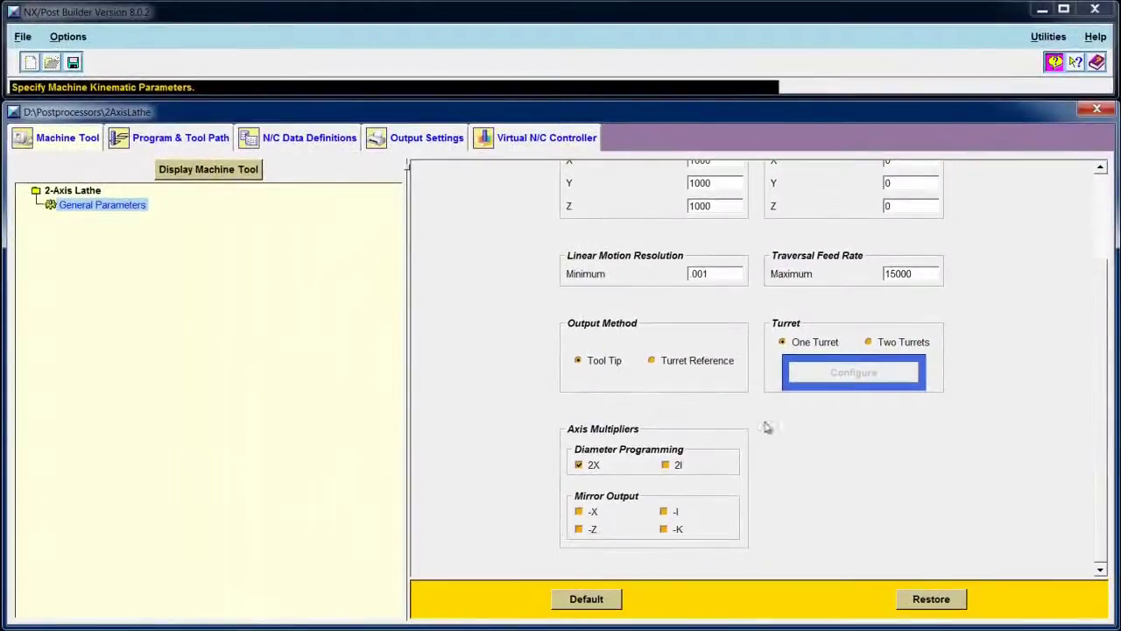
left_click_drag(1104, 460, 1098, 371)
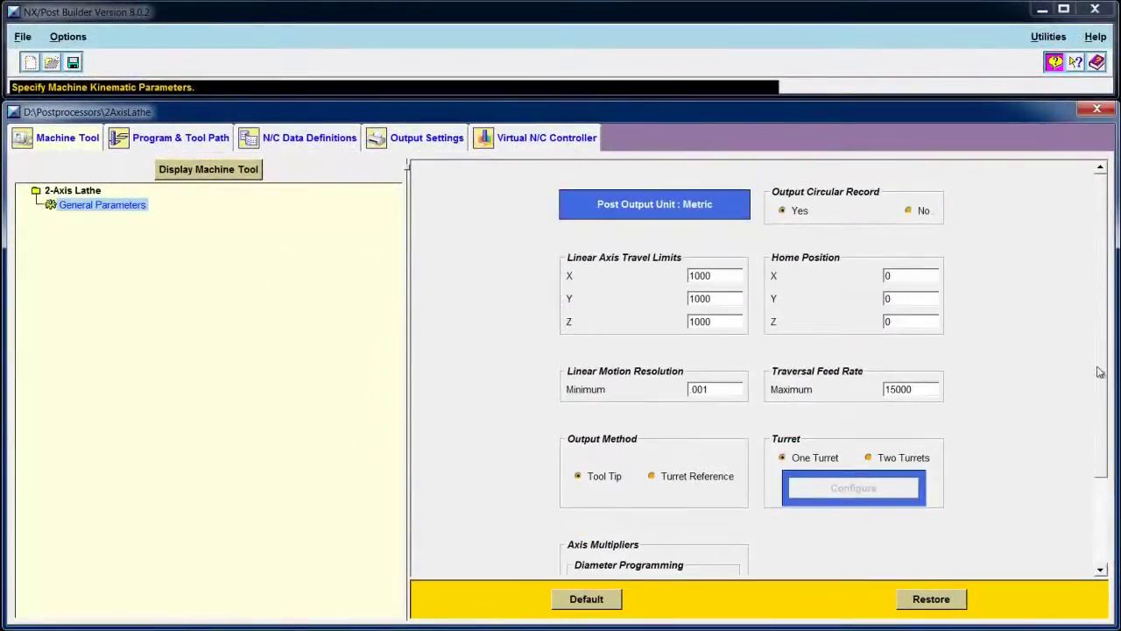
Show the Program & Tool Path settings with the Program Start Sequence
left_click(180, 137)
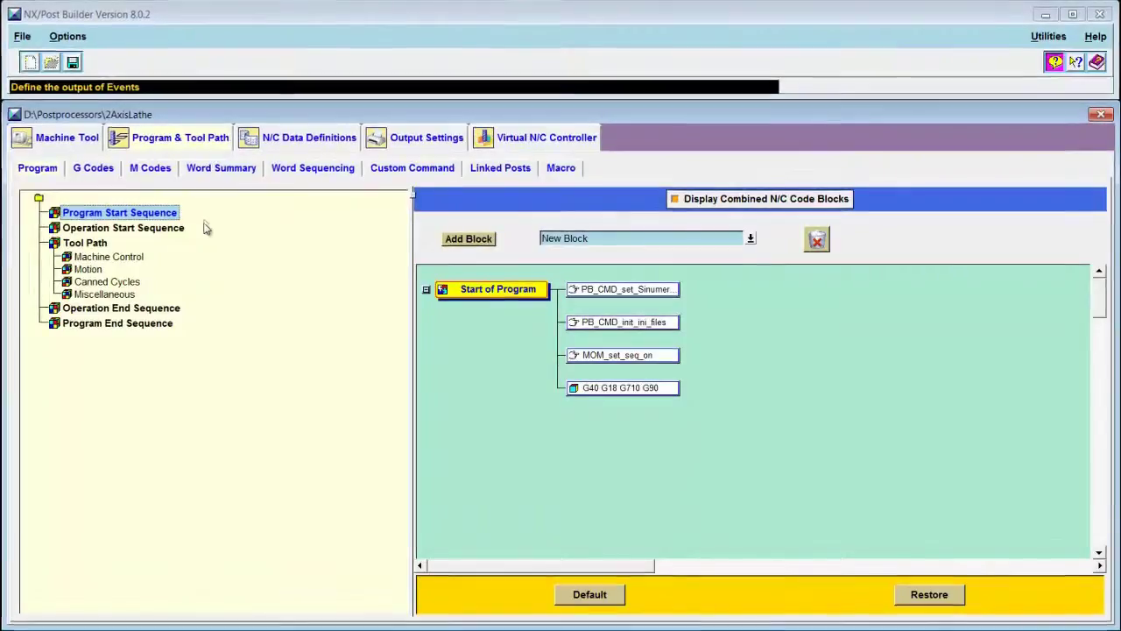
Save the post as 2AxisLathe.pui in D:\Postprocessors
left_click(71, 61)
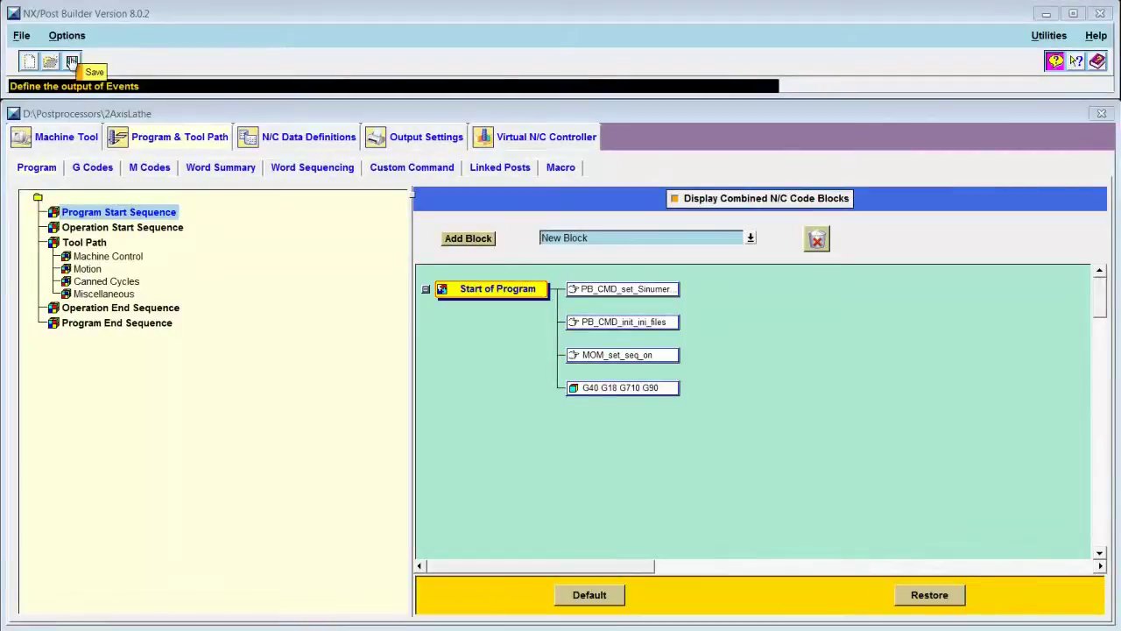
left_click(72, 61)
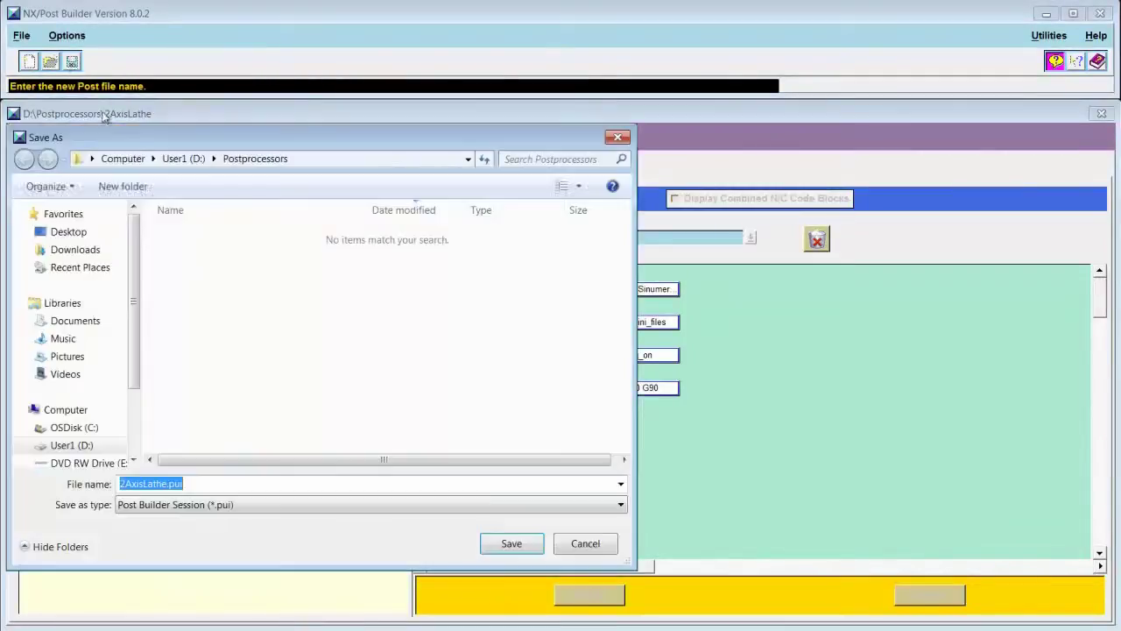
left_click(194, 483)
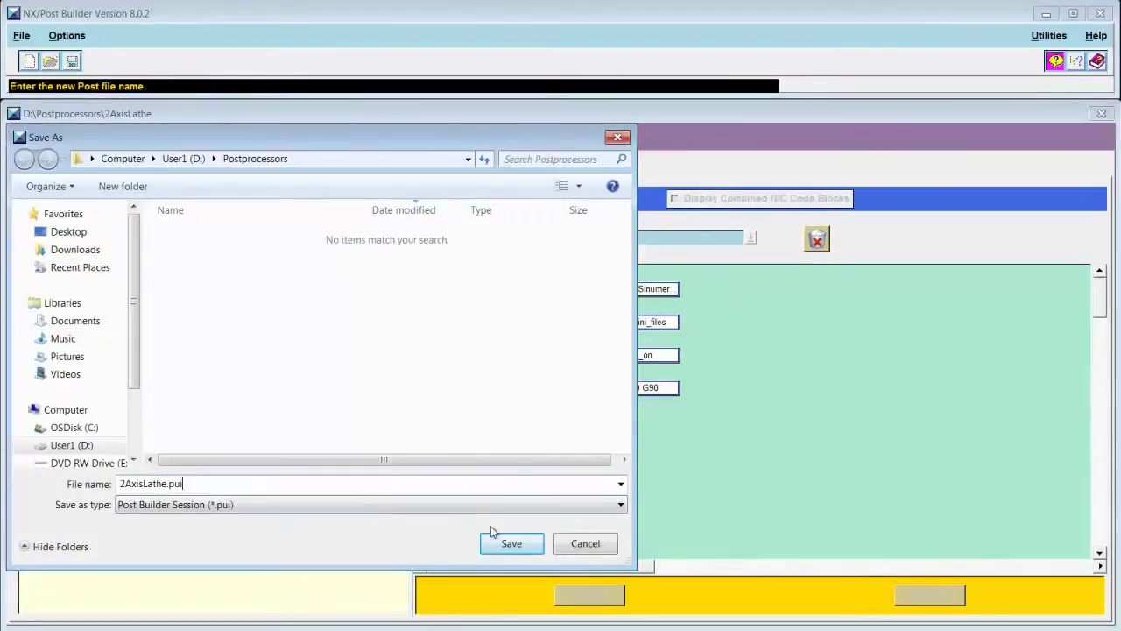
left_click(512, 542)
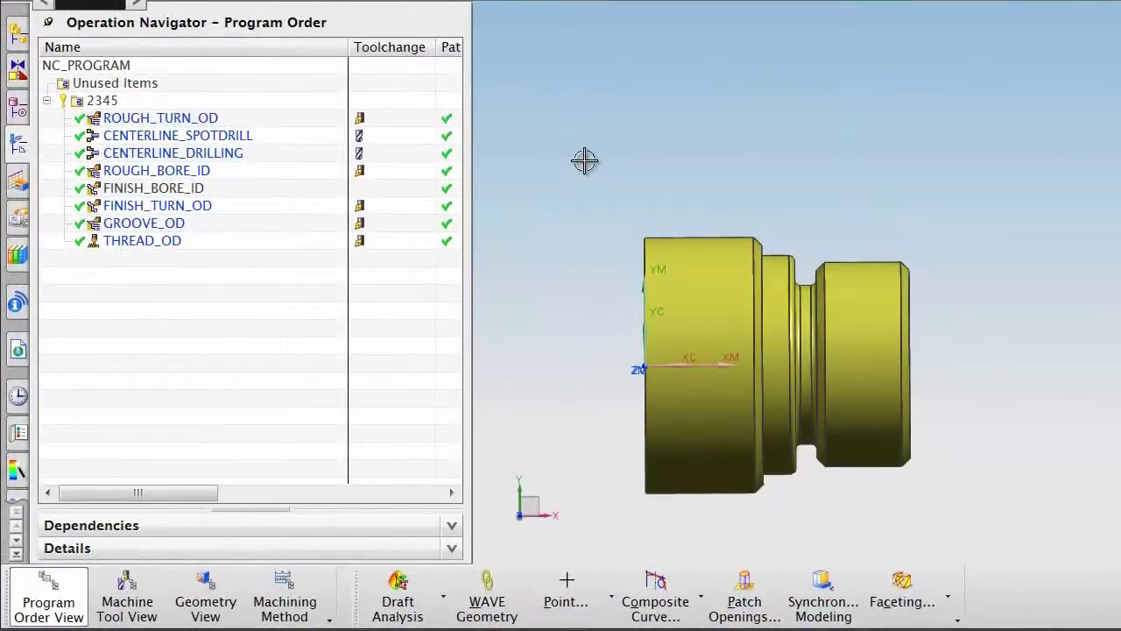
Preview each toolpath in turn: ROUGH_TURN_OD, spot drill, drilling, rough/finish bore, FINISH_TURN_OD, GROOVE_OD, THREAD_OD
left_click(190, 121)
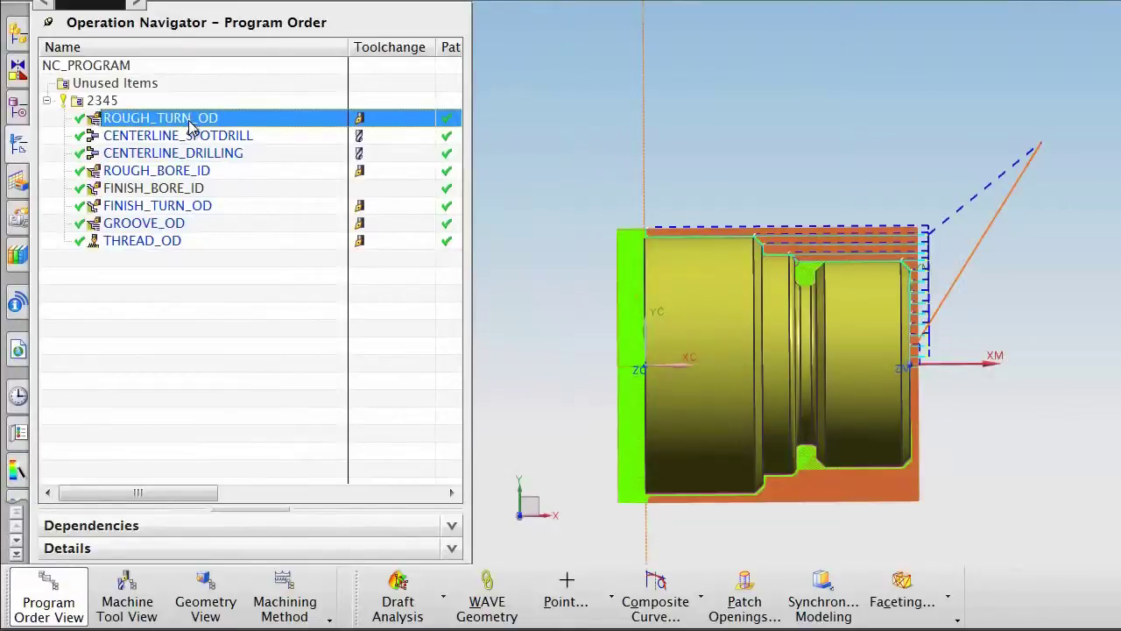
left_click(216, 140)
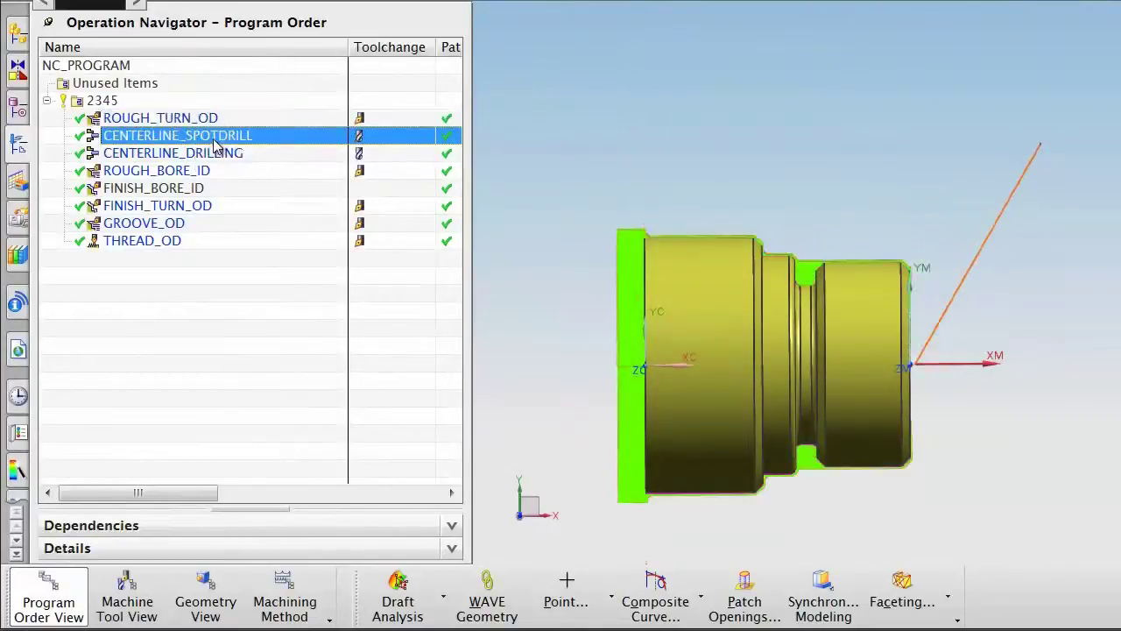
left_click(218, 155)
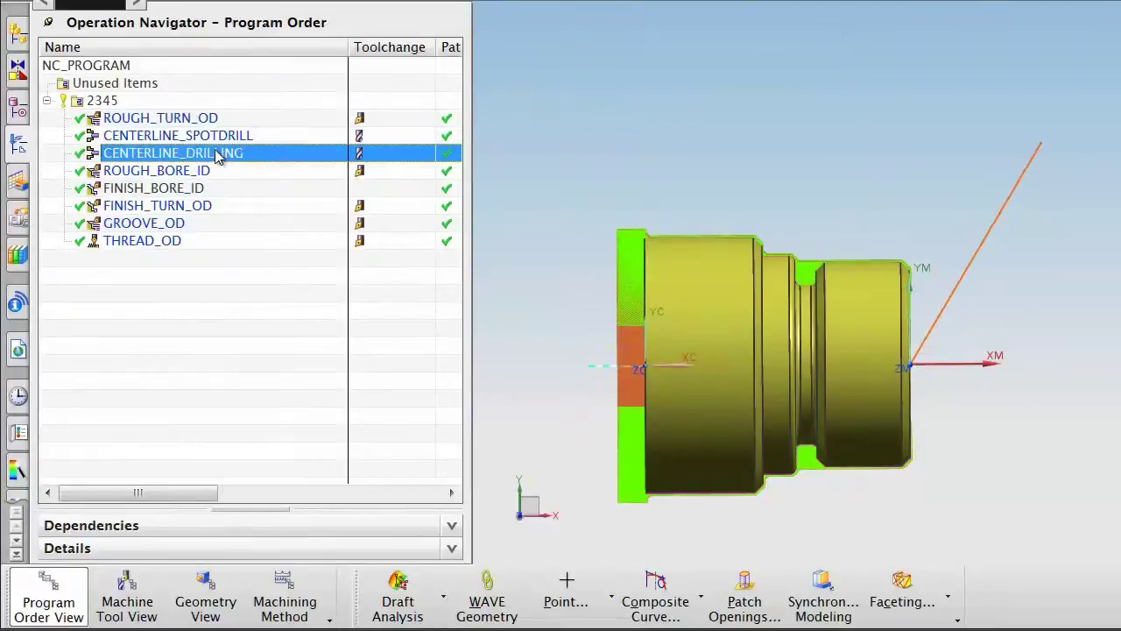
left_click(201, 175)
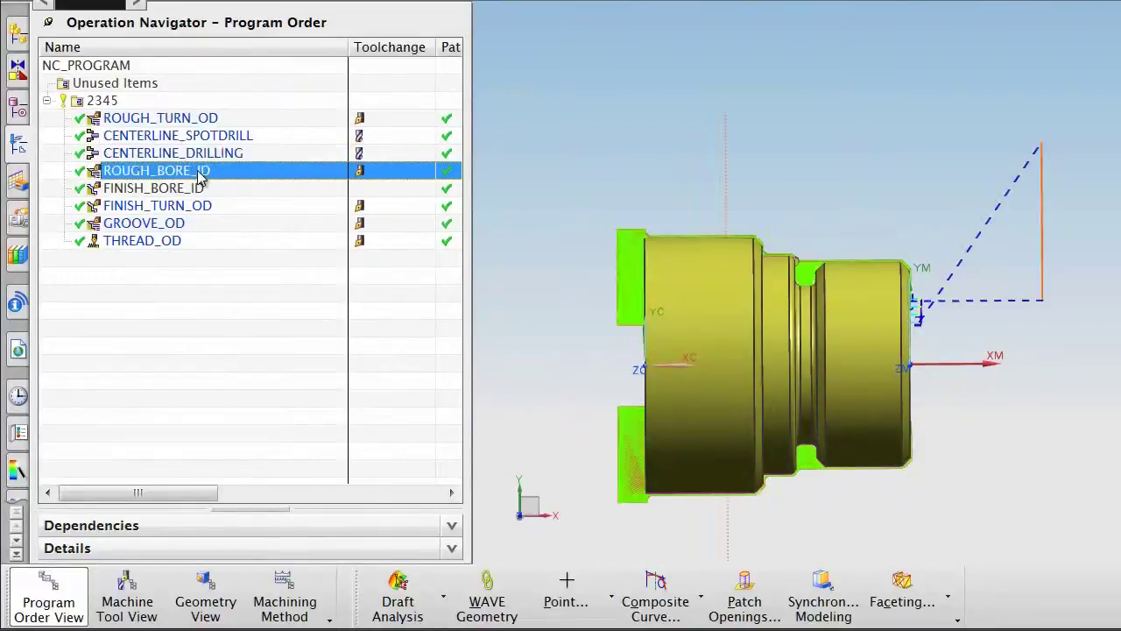
left_click(197, 186)
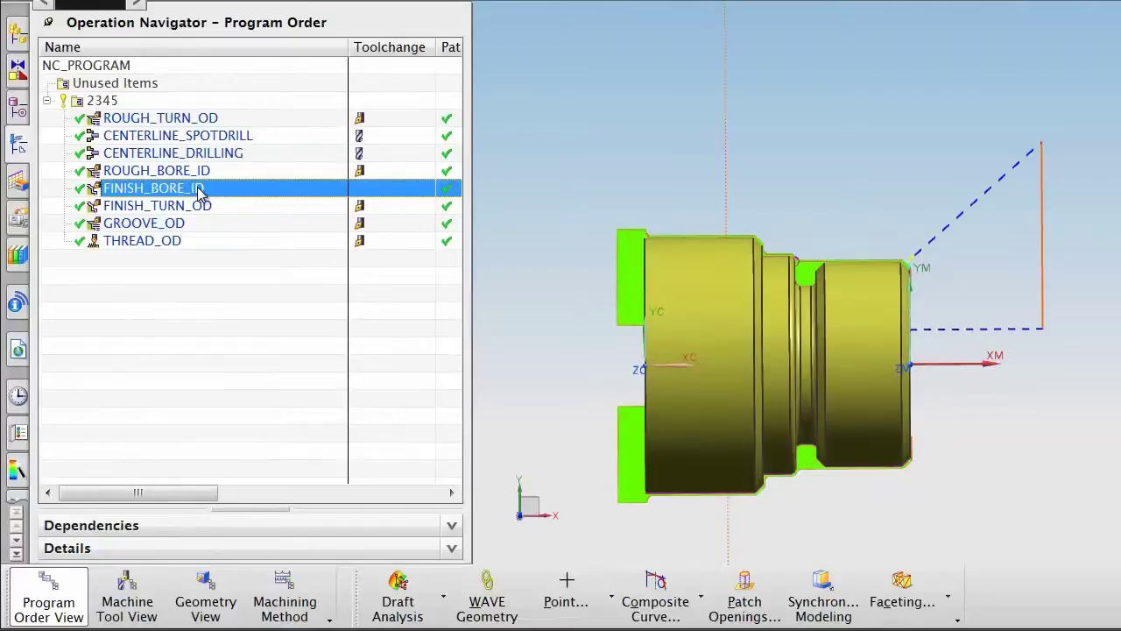
left_click(199, 210)
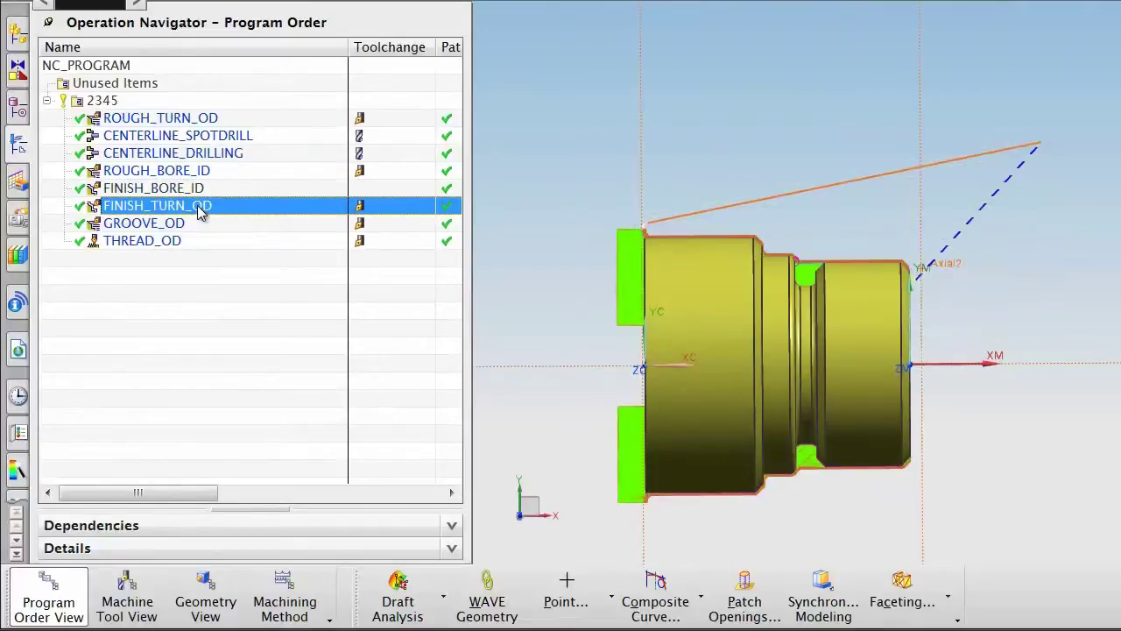
left_click(187, 226)
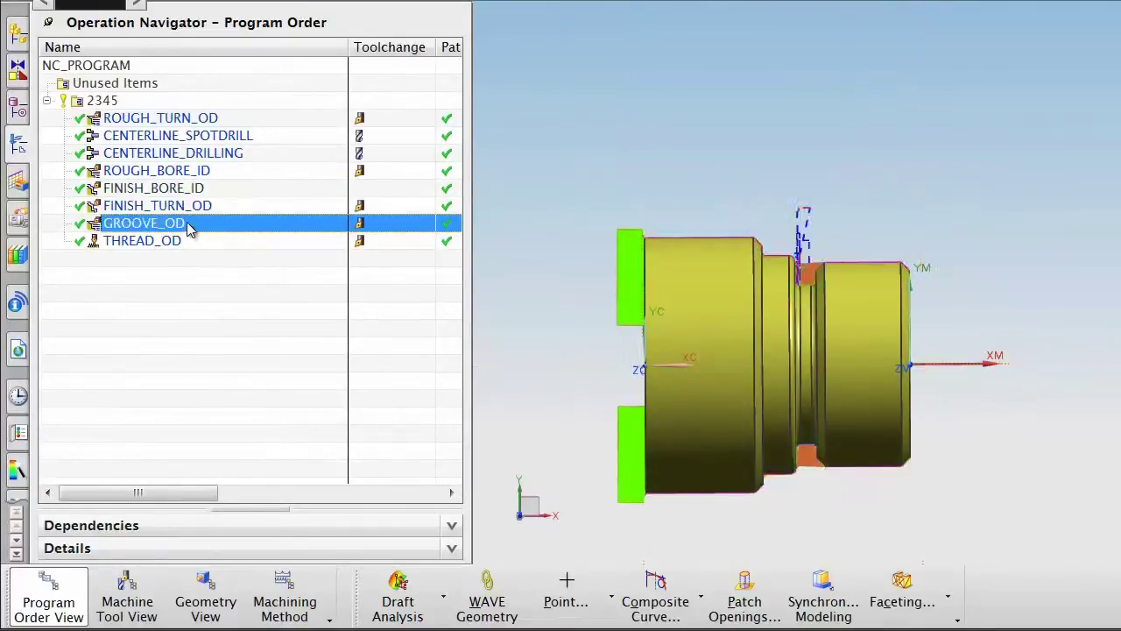
left_click(184, 246)
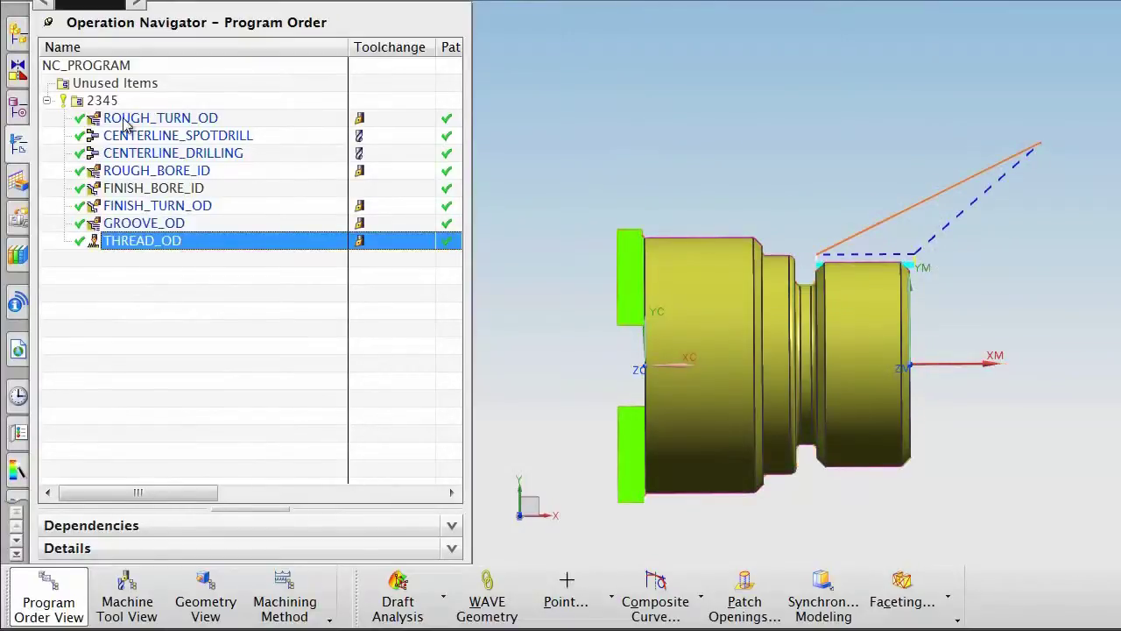
Post program 2345 with 2AxisLathe.pui from D:\Postprocessors, overwriting the existing output file
left_click(101, 101)
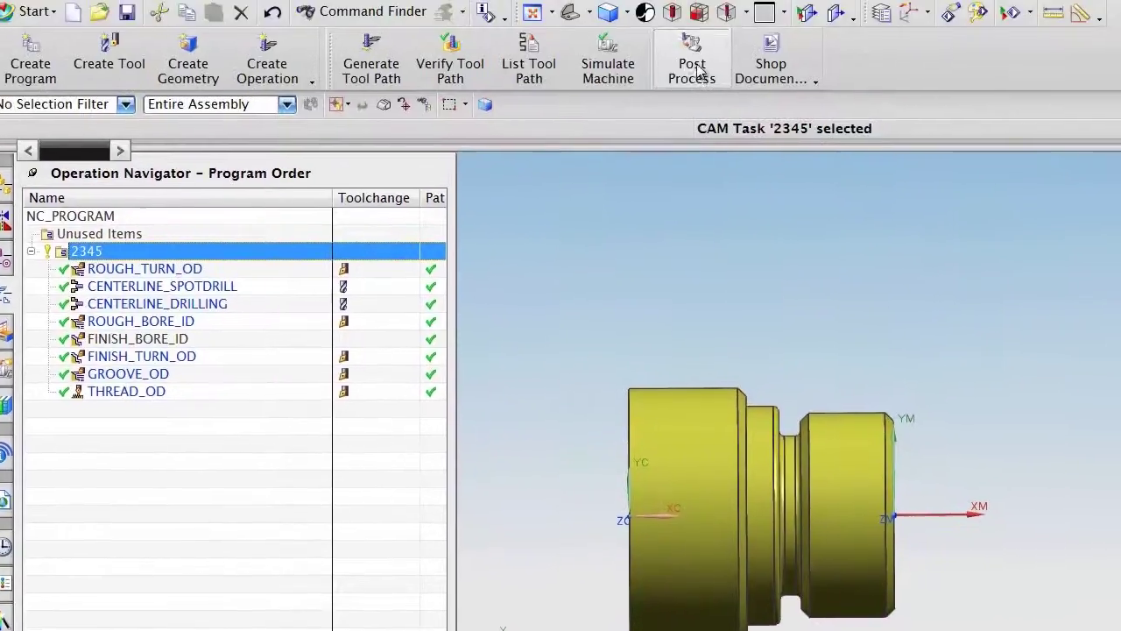
left_click(696, 70)
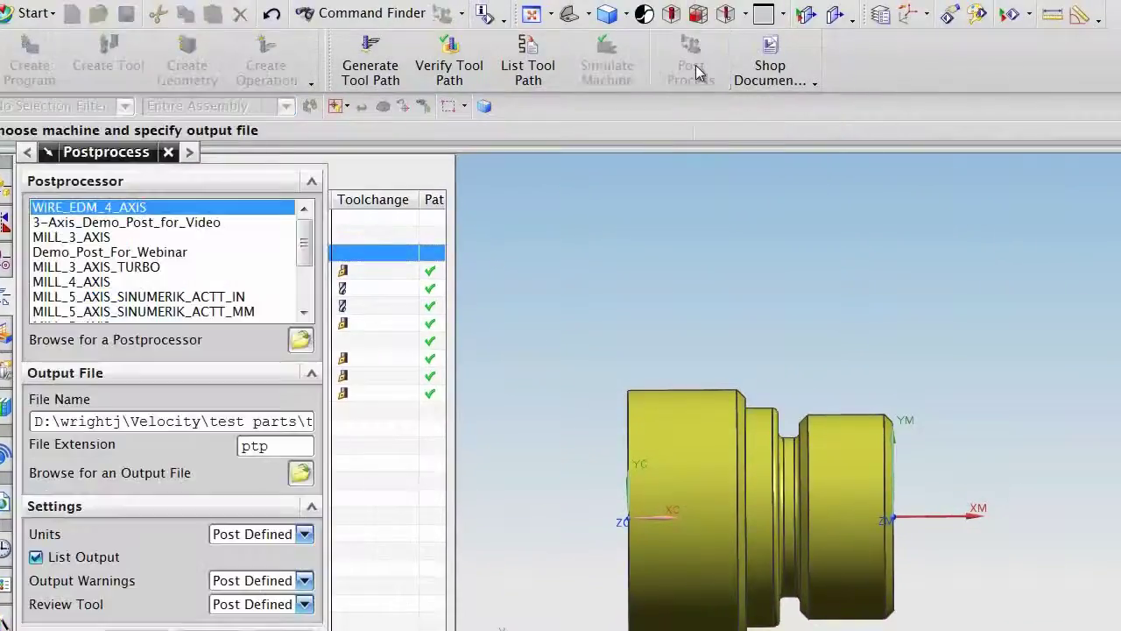
left_click(301, 341)
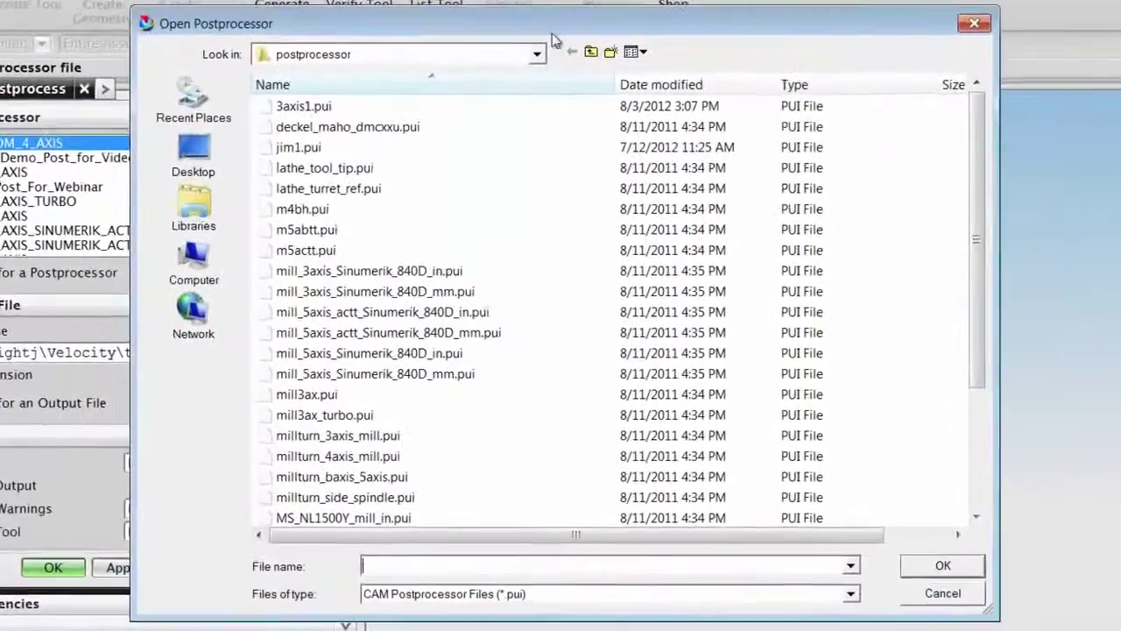
left_click(205, 220)
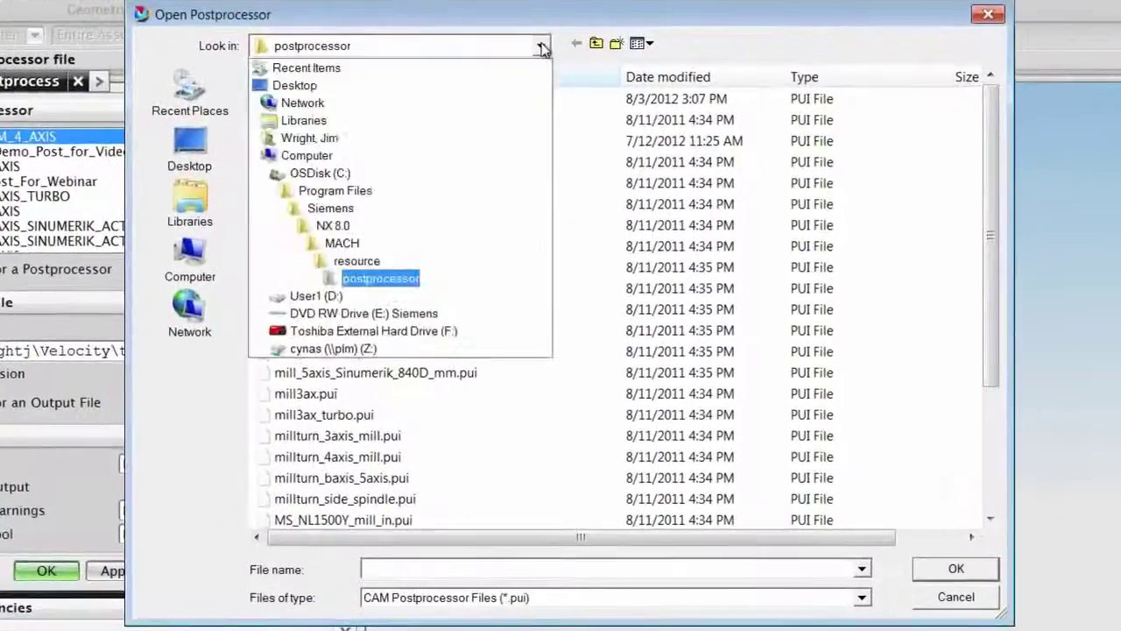
left_click(329, 297)
double_click(338, 120)
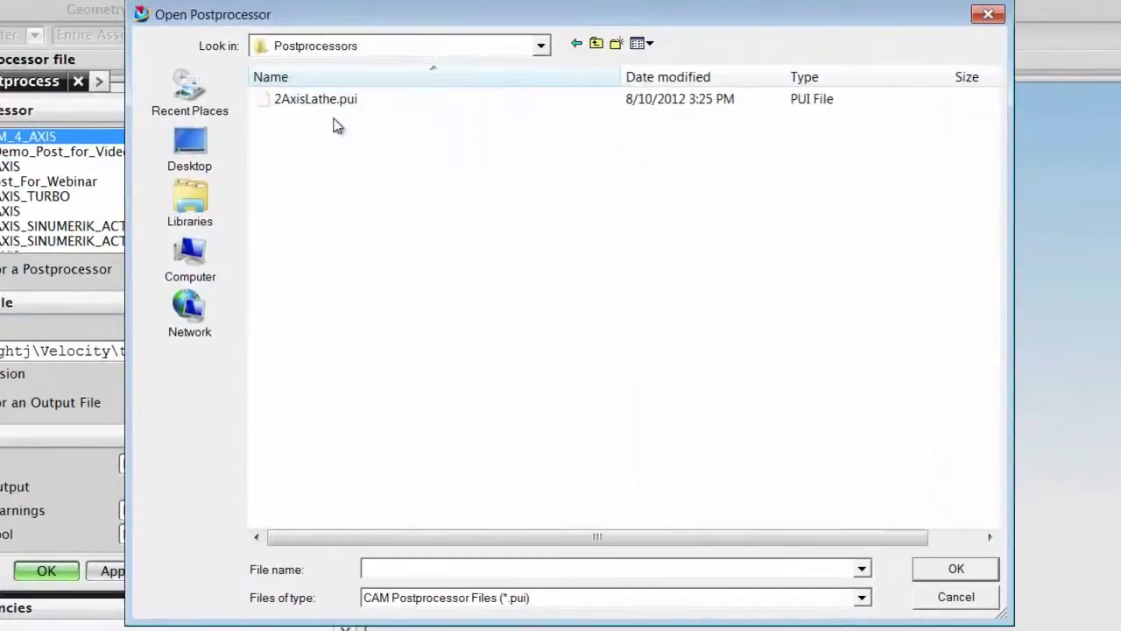
left_click(335, 102)
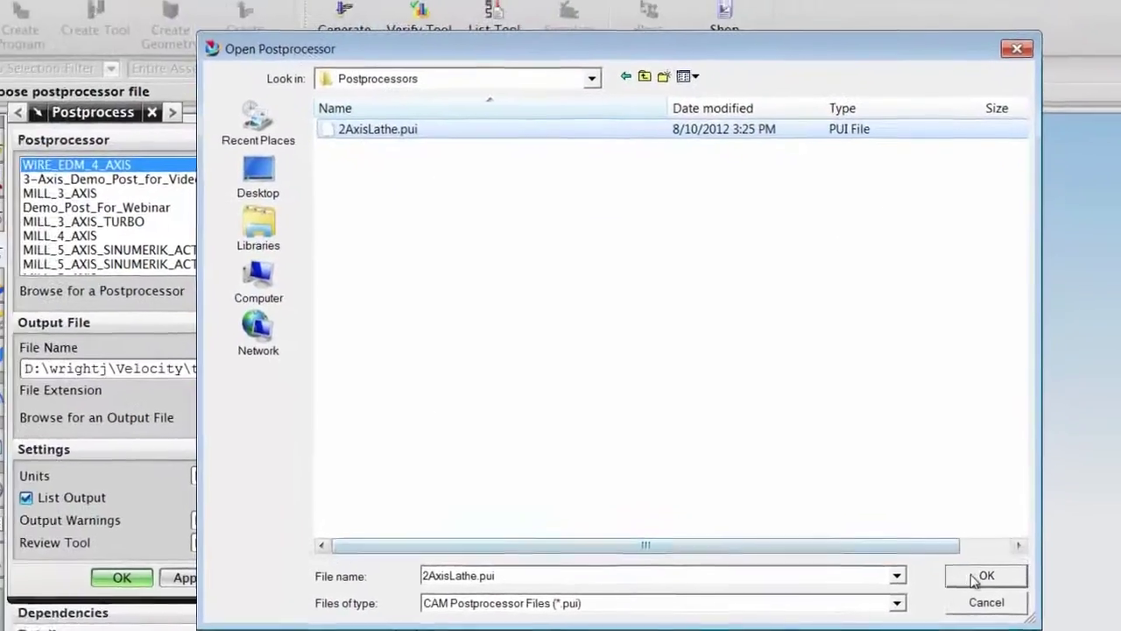
left_click(955, 568)
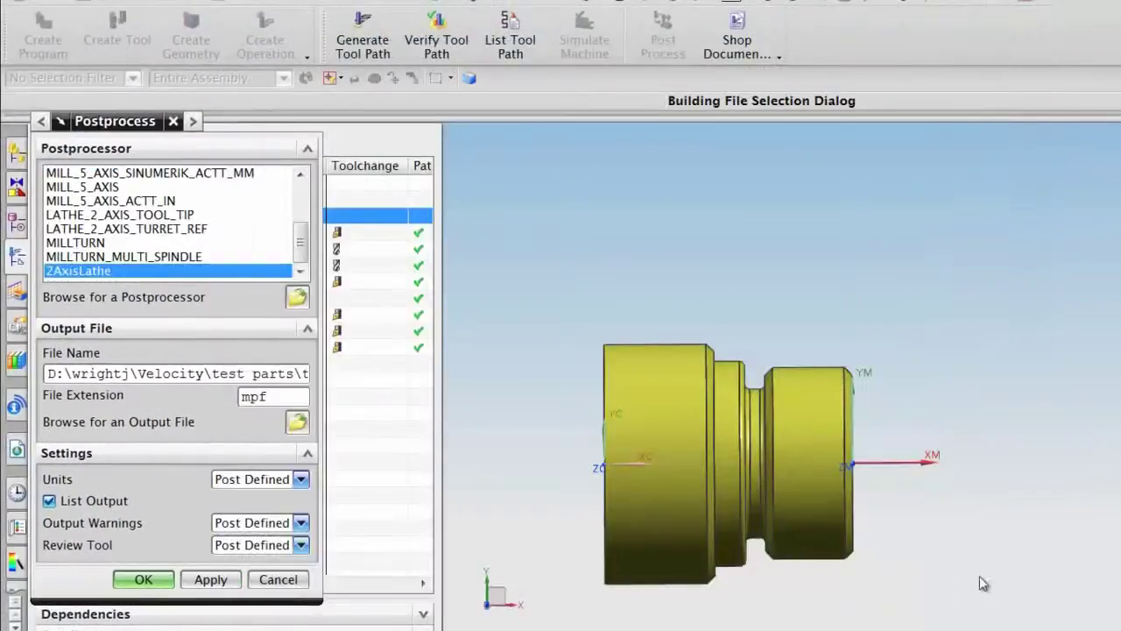
left_click(144, 580)
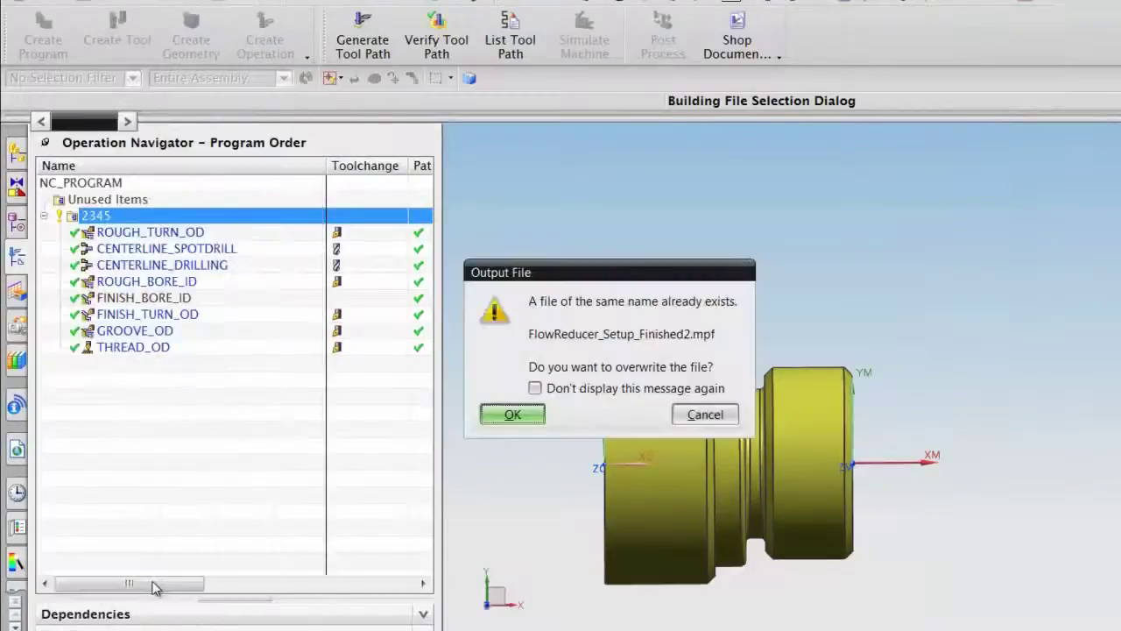
left_click(492, 415)
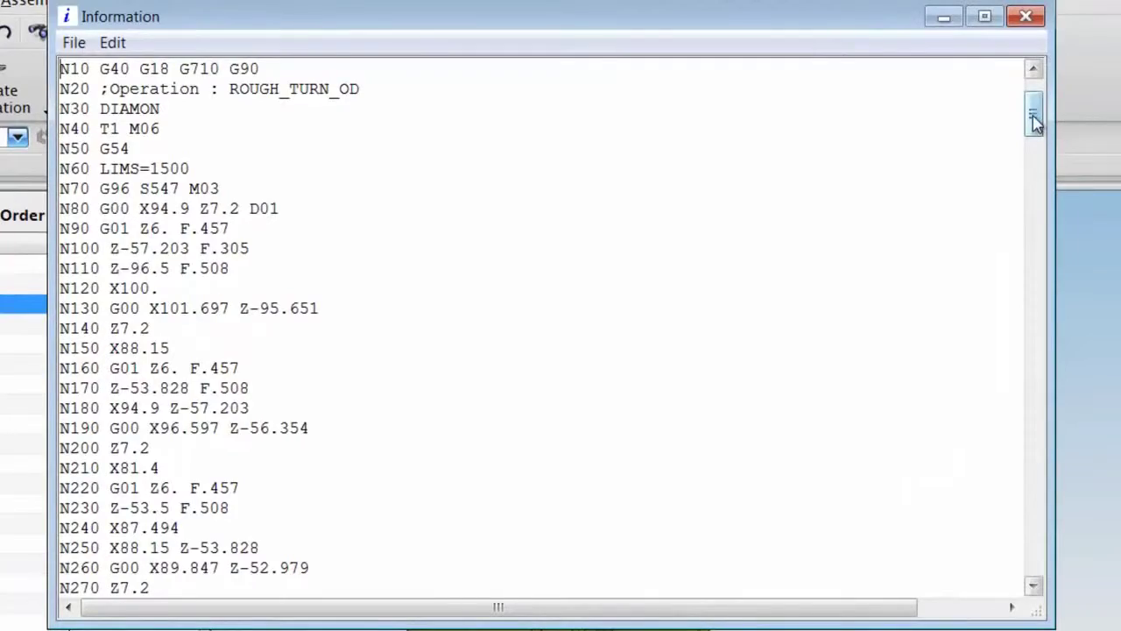
mouse_move(1033, 123)
left_mouse_down()
mouse_move(1049, 576)
mouse_move(1035, 338)
mouse_move(1044, 110)
mouse_move(1042, 125)
left_mouse_up()
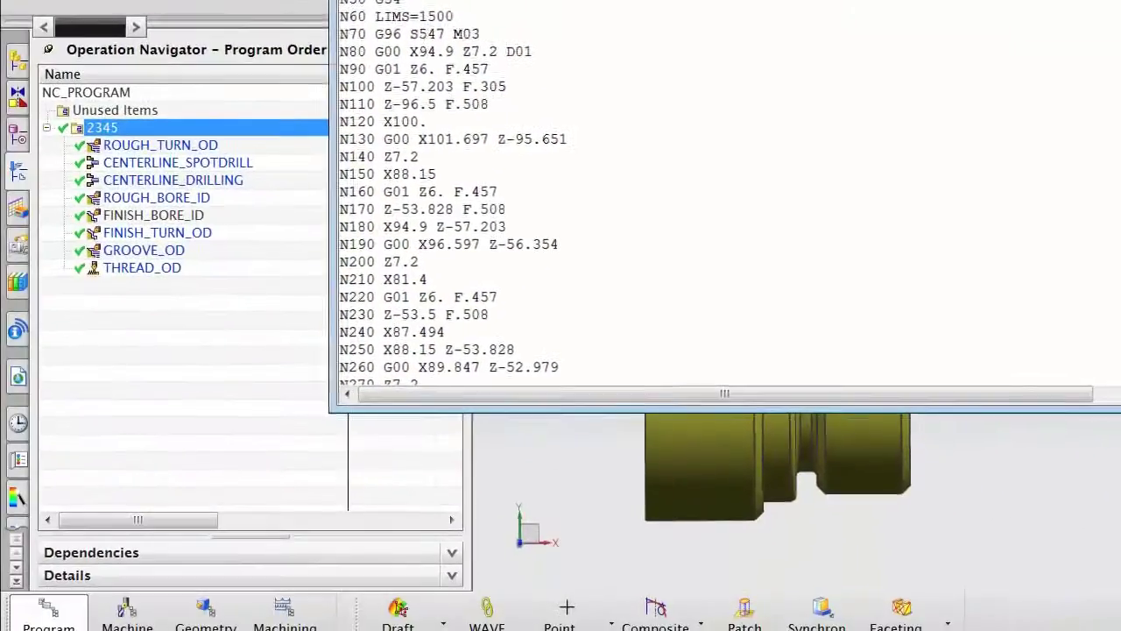
Close the listing and set ROUGH_TURN_OD's Motion Output to Machine Cycle
left_click(1026, 18)
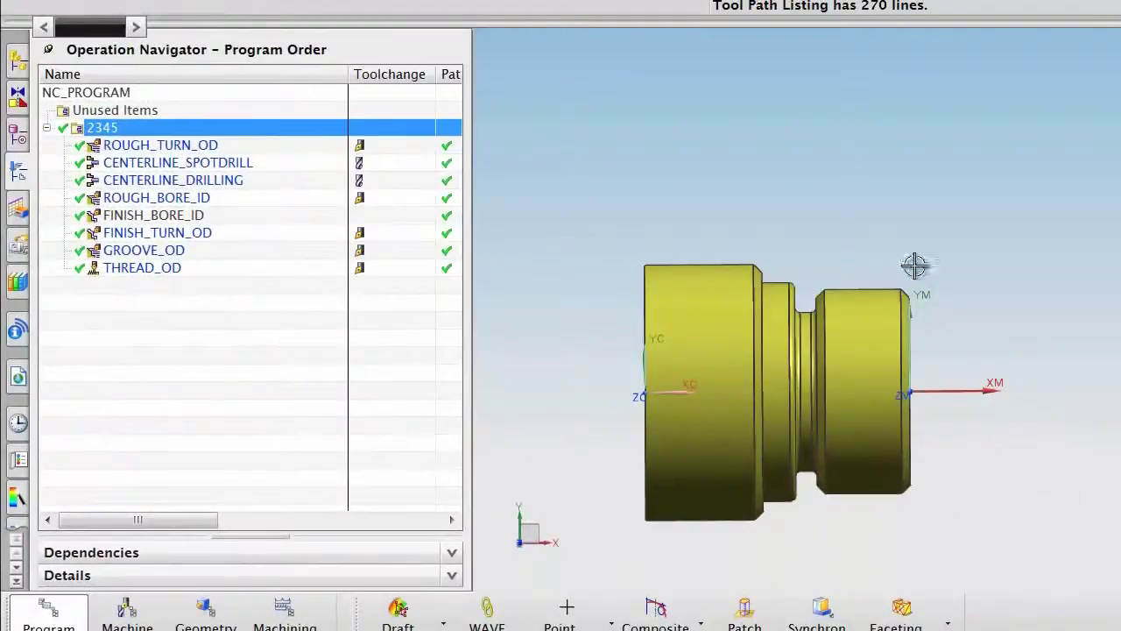
double_click(200, 147)
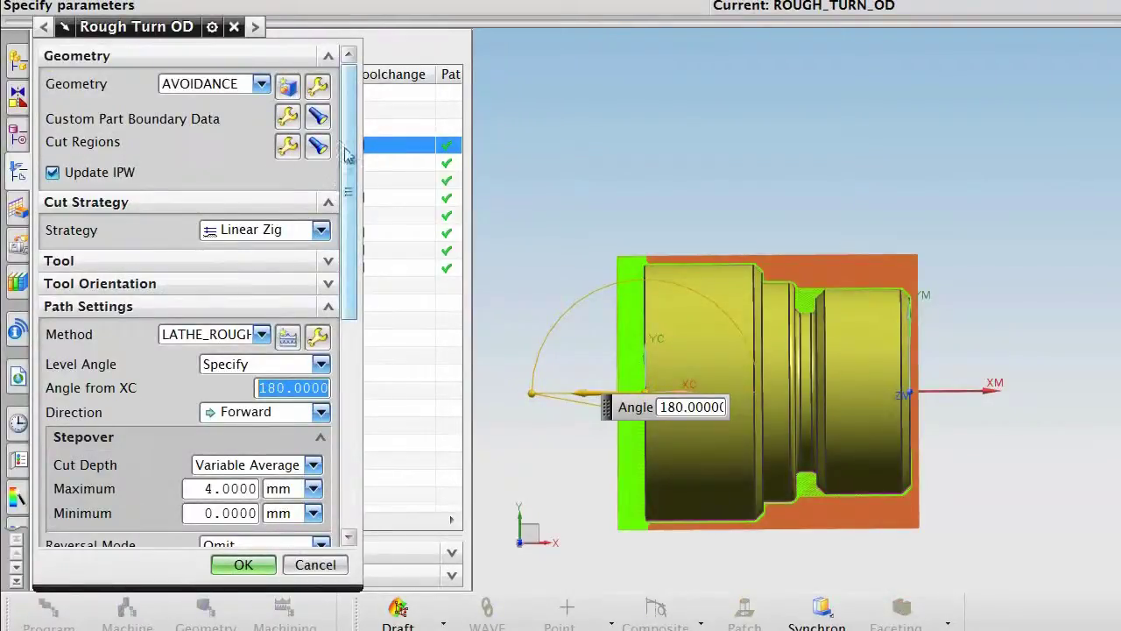
left_click_drag(350, 153, 344, 399)
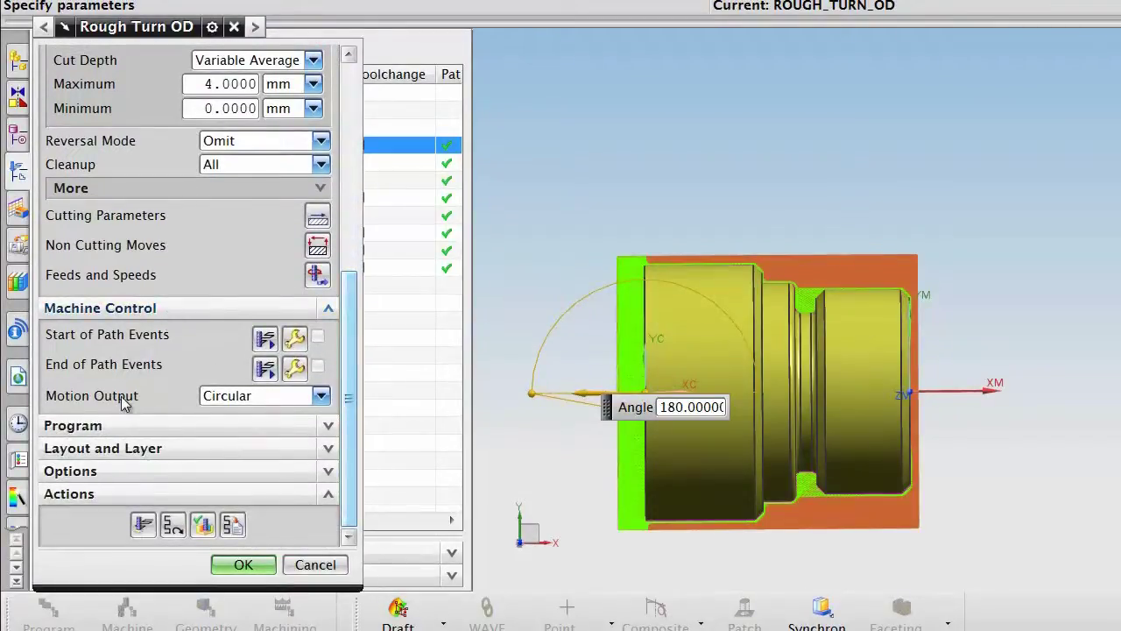
left_click(321, 396)
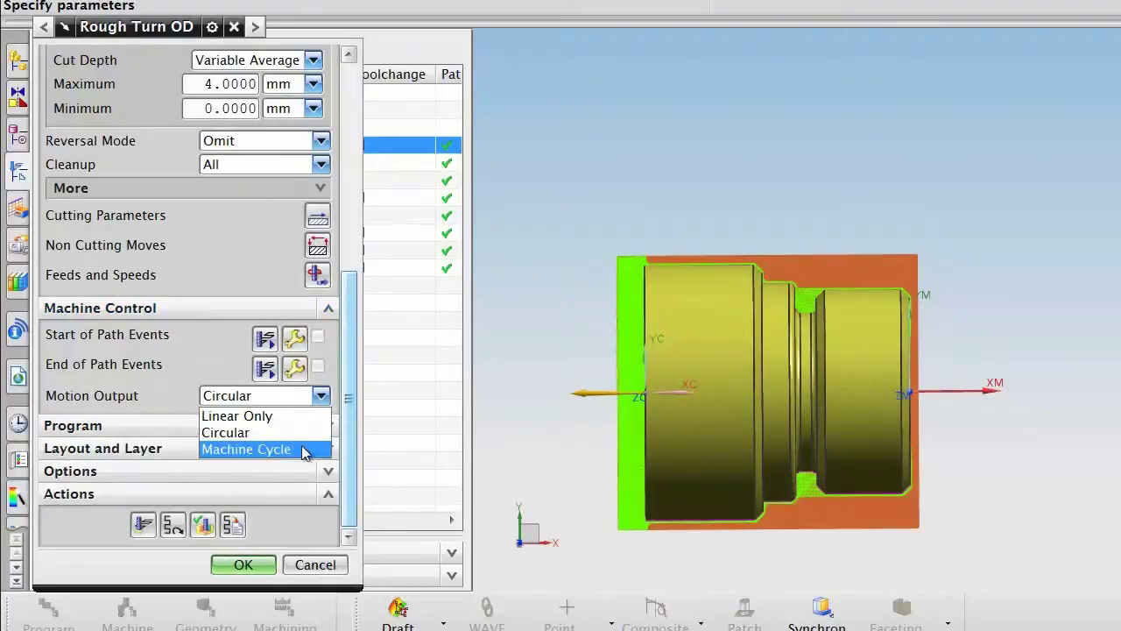
left_click(302, 449)
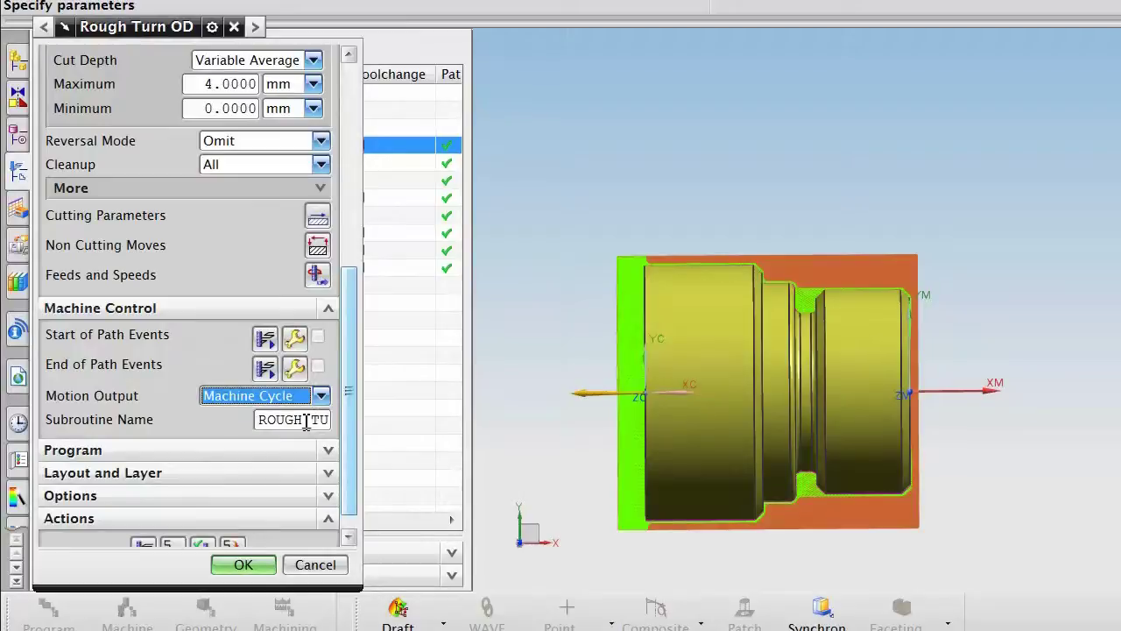
Enter subroutine name OD_ROUGH, regenerate the tool path and accept the operation
left_click_drag(259, 423, 339, 426)
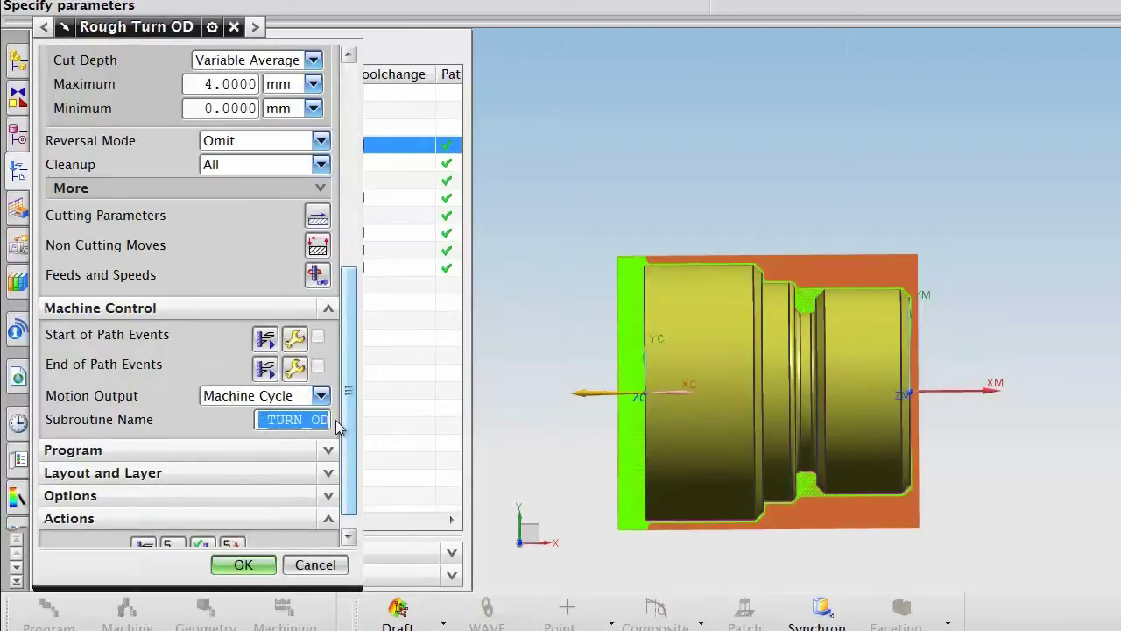
type("OD")
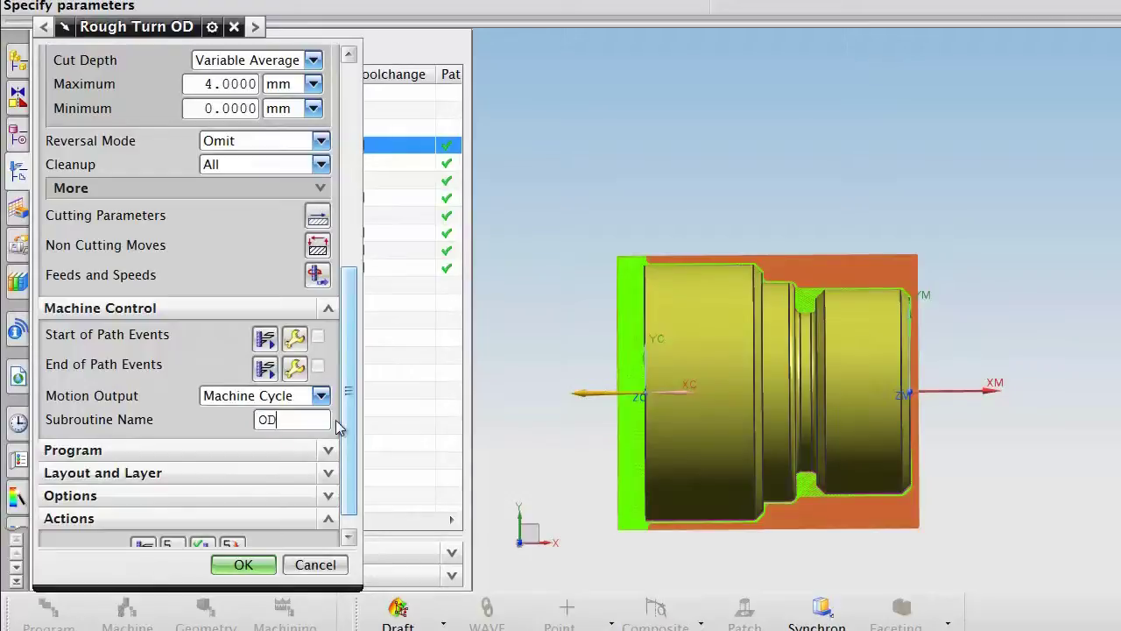
type("_ROUGH")
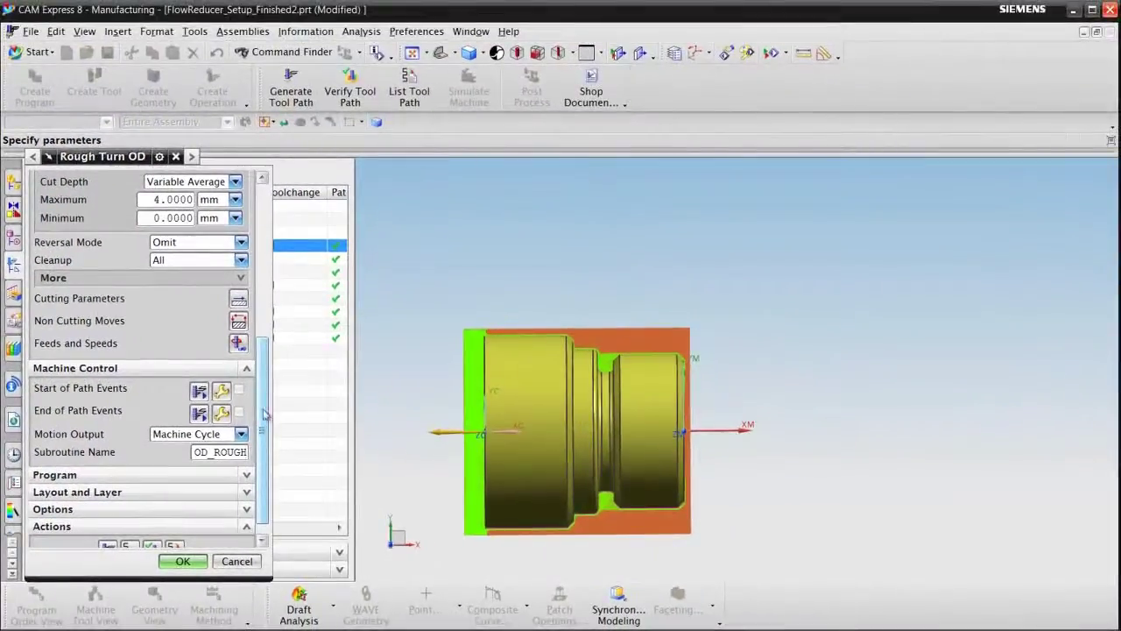
scroll(265, 425, "down", 1)
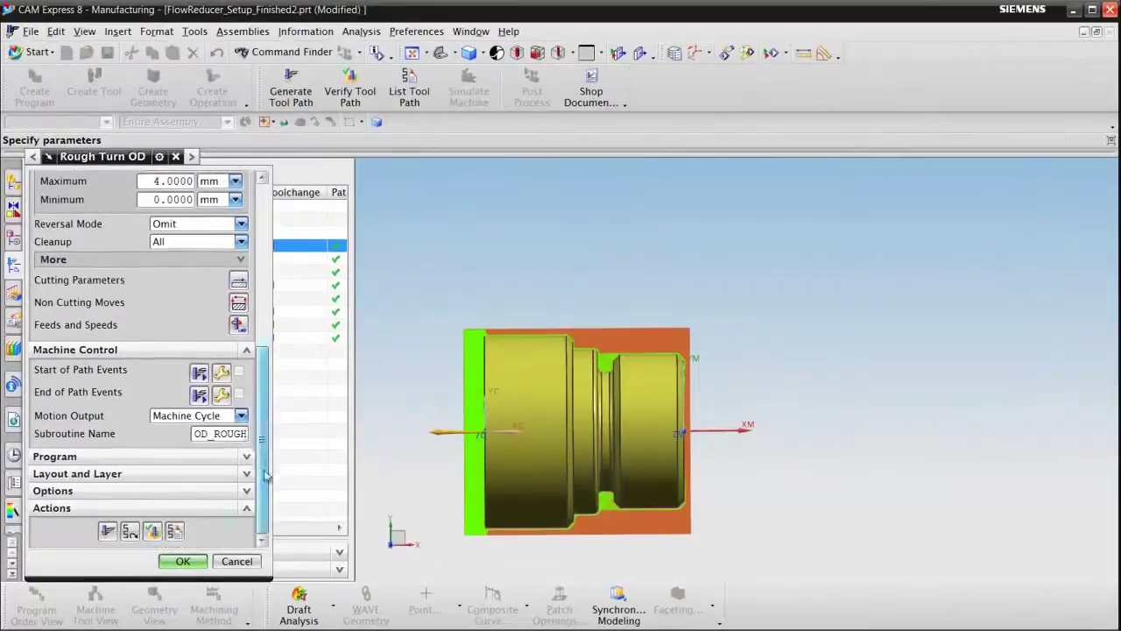
left_click(106, 532)
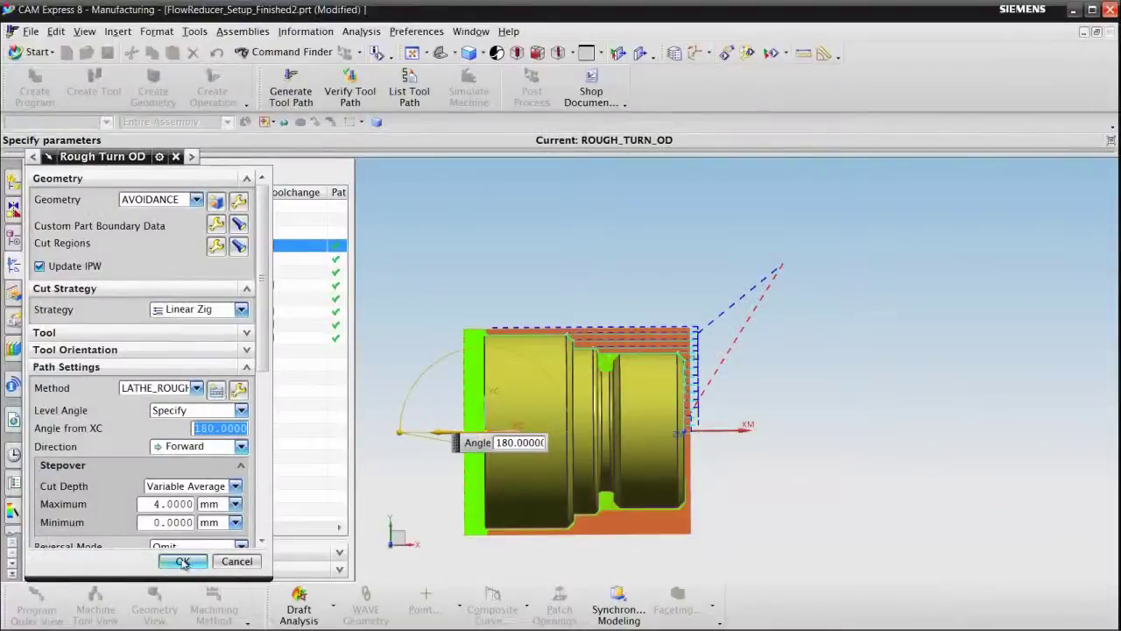
left_click(182, 562)
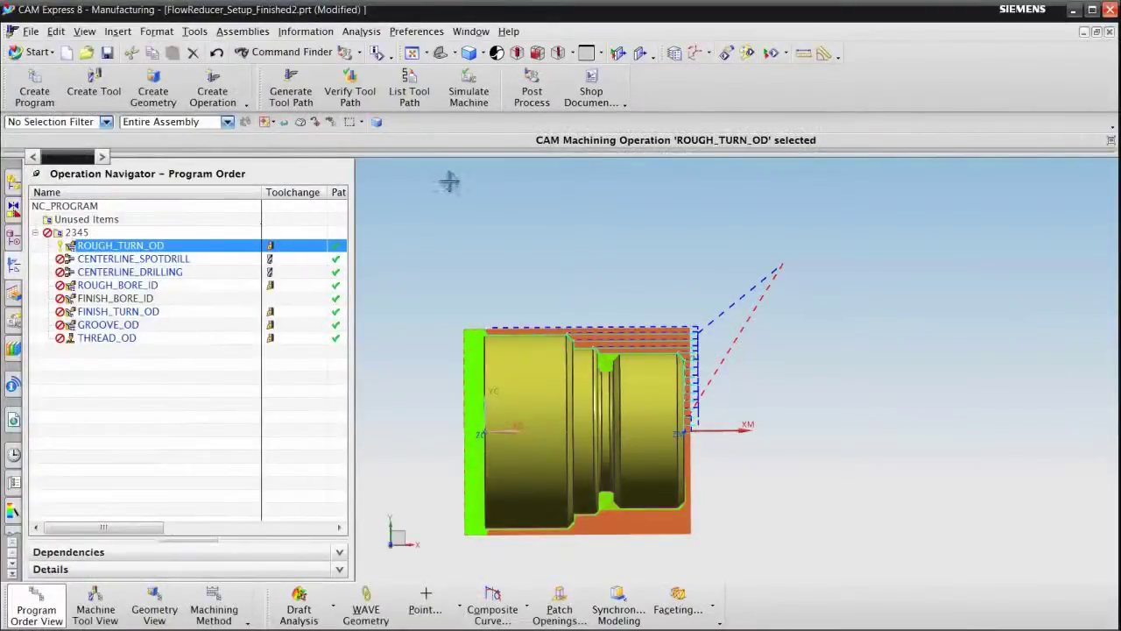
Re-post ROUGH_TURN_OD with 2AxisLathe, overwriting the existing output file
left_click(531, 93)
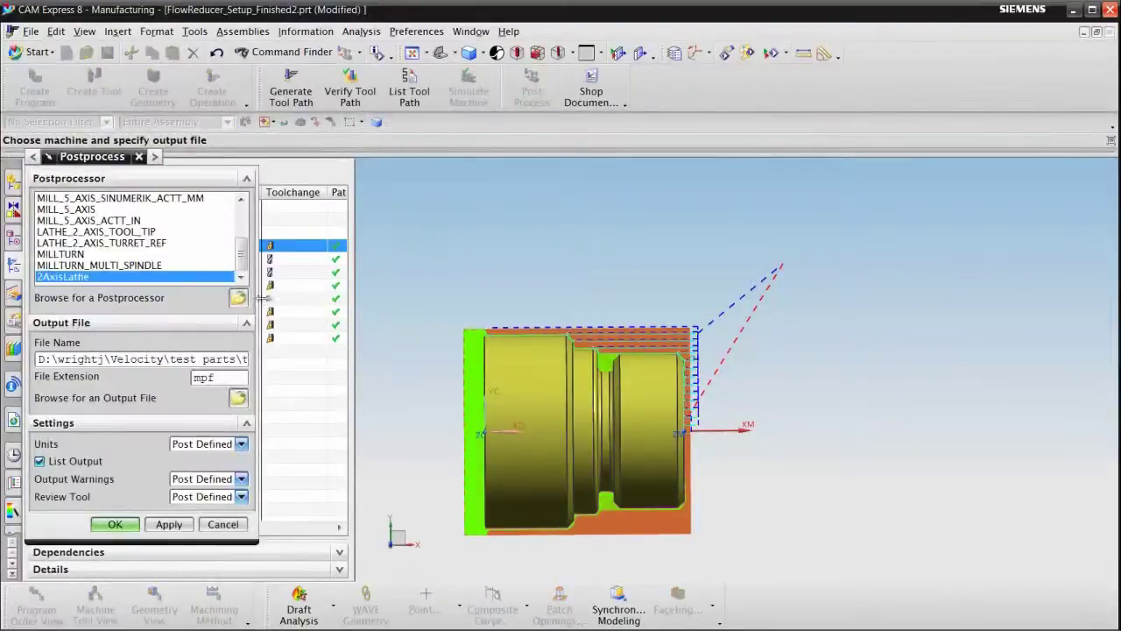
left_click(127, 525)
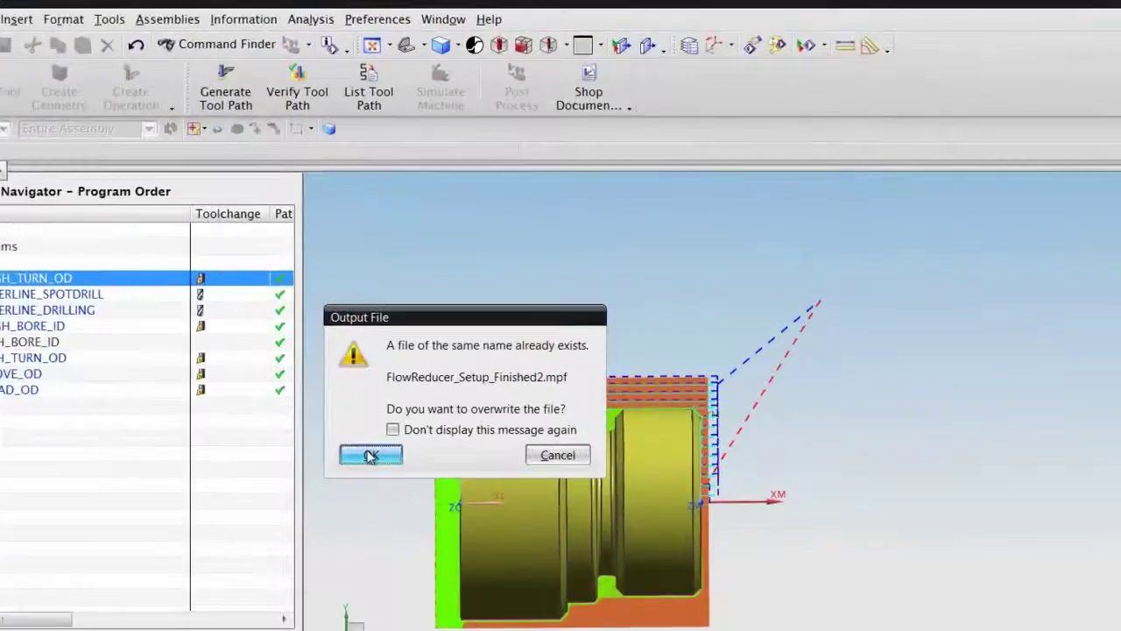
left_click(411, 391)
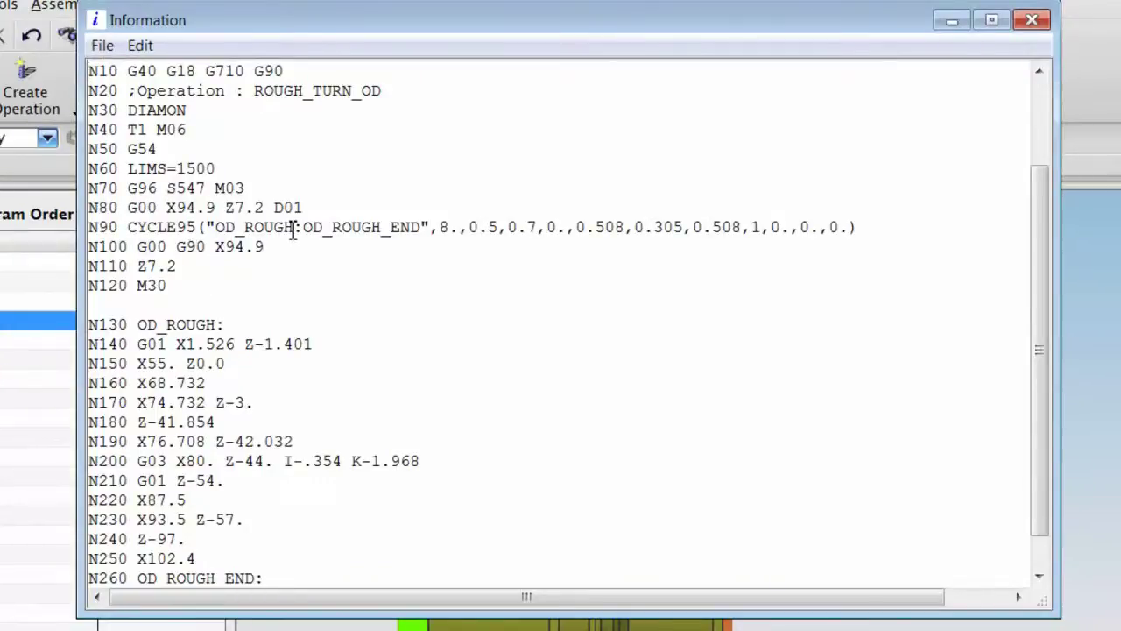
left_click_drag(293, 229, 215, 230)
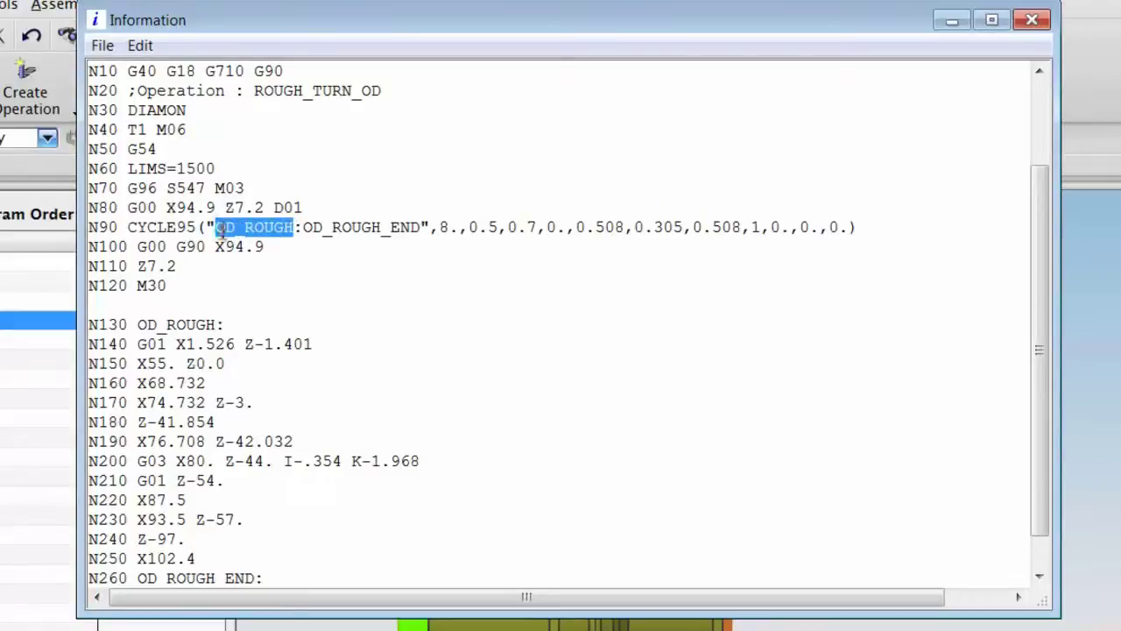
left_click(422, 228)
left_click_drag(422, 227, 303, 230)
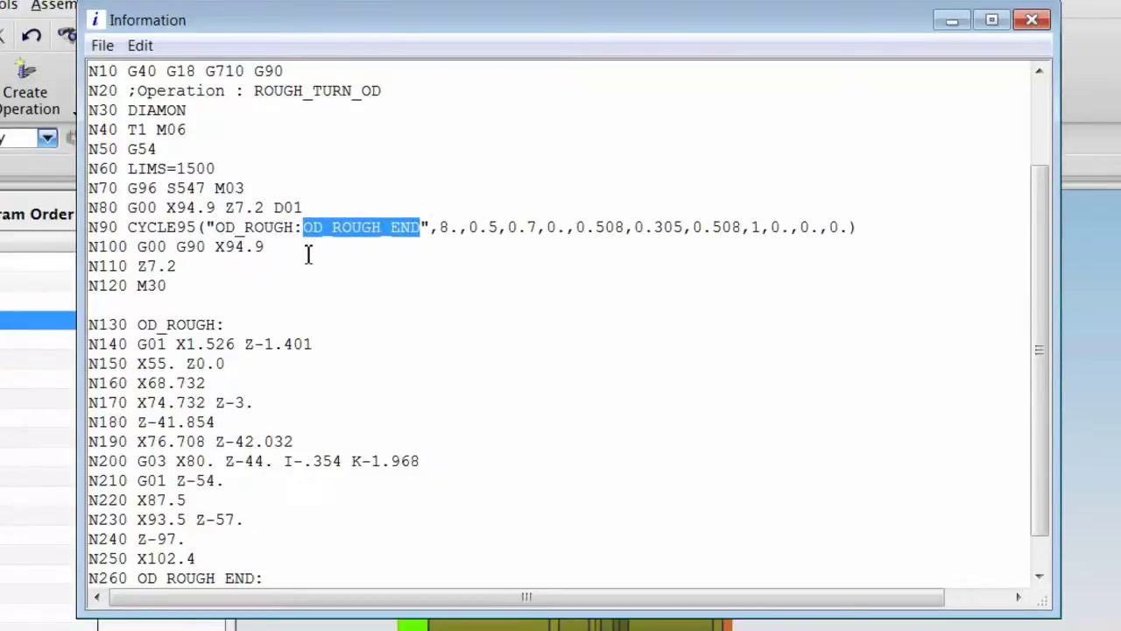
left_click(442, 227)
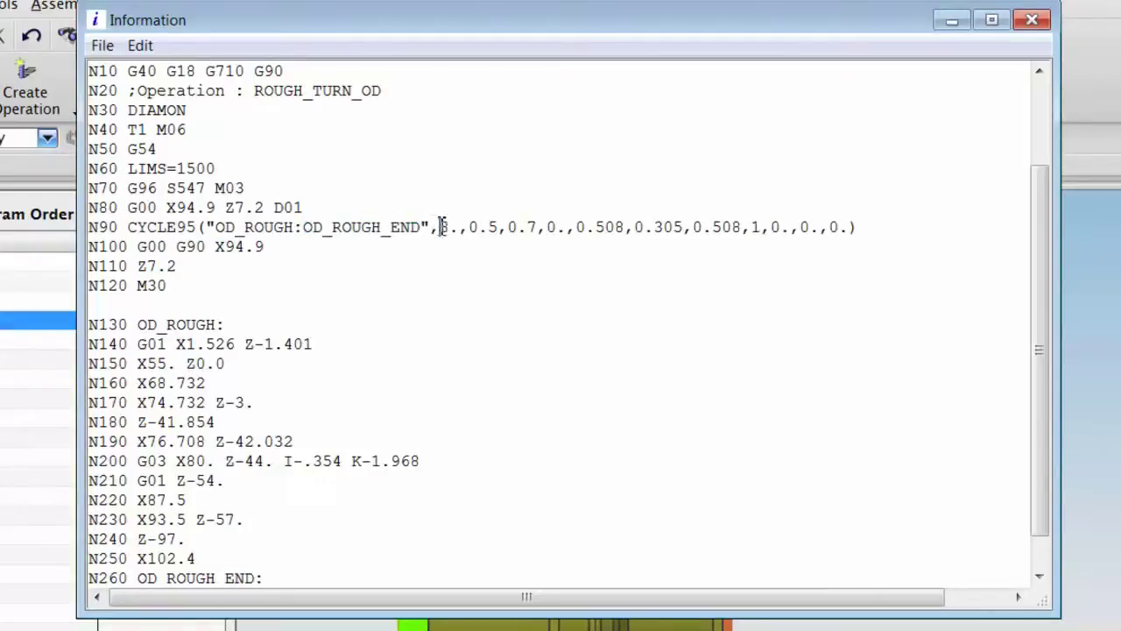
left_click_drag(445, 227, 665, 232)
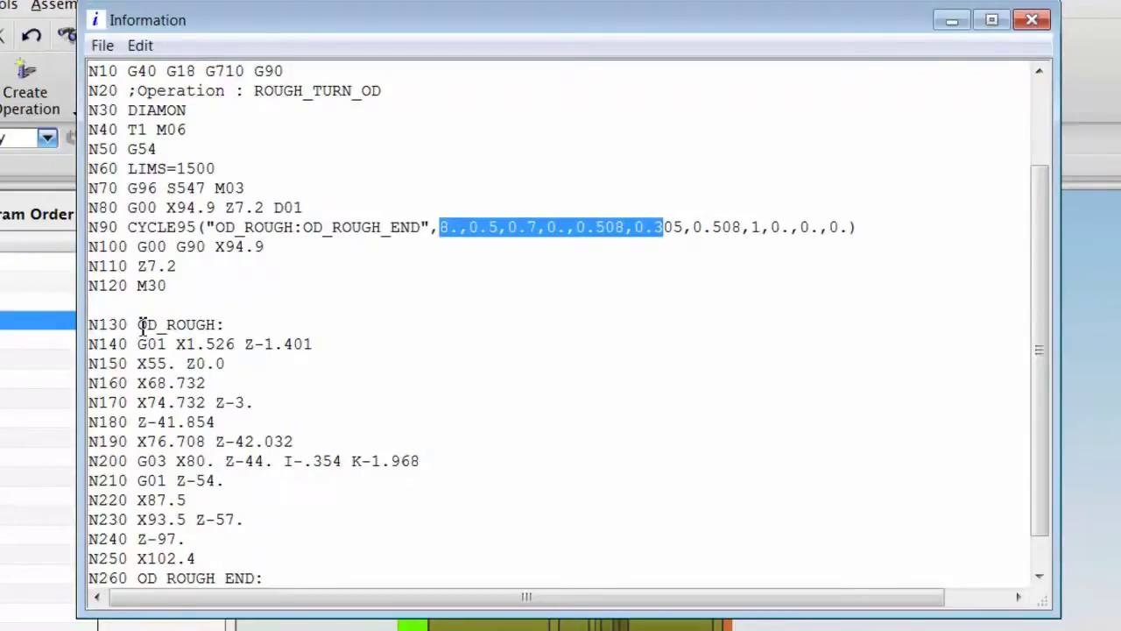
left_click_drag(137, 324, 216, 325)
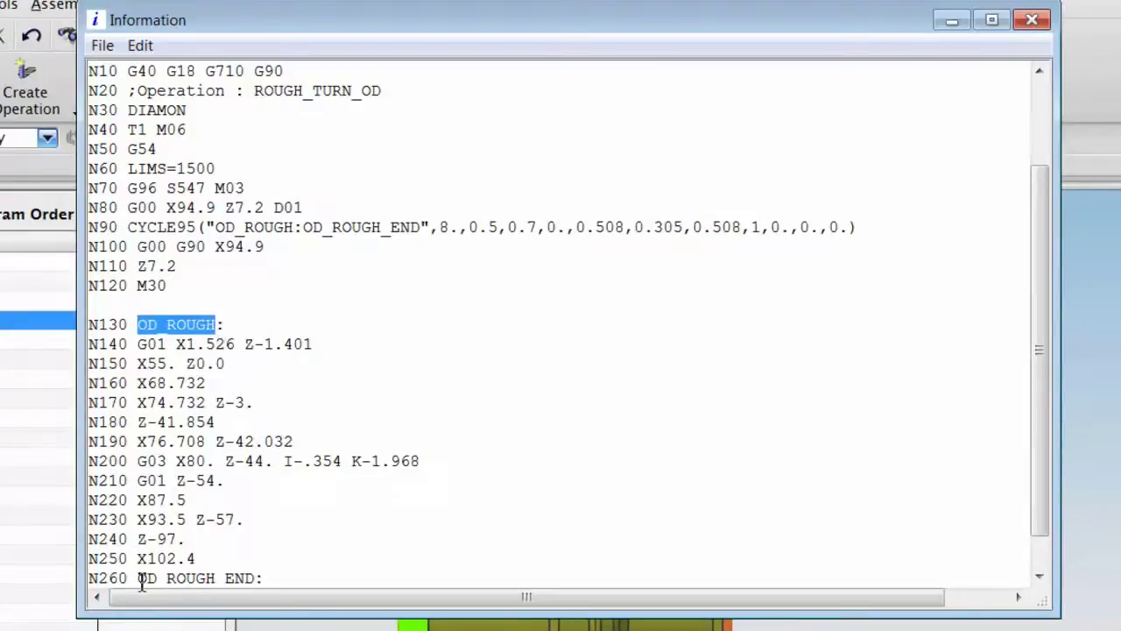
left_click_drag(140, 579, 259, 521)
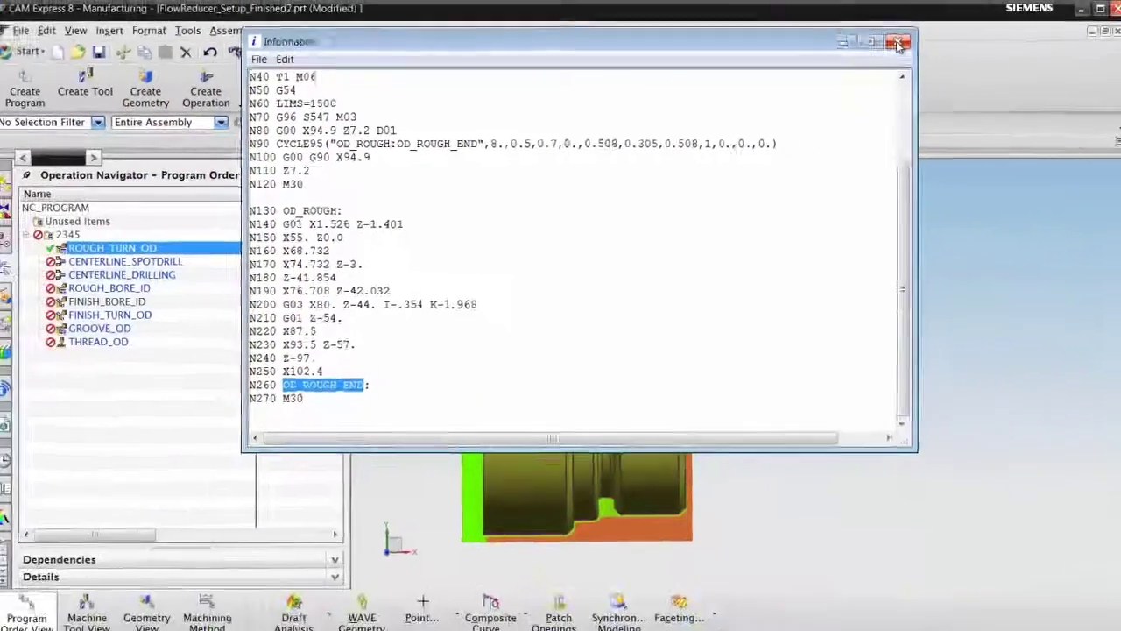
Close the Information window showing the G-code listing
left_click(1032, 19)
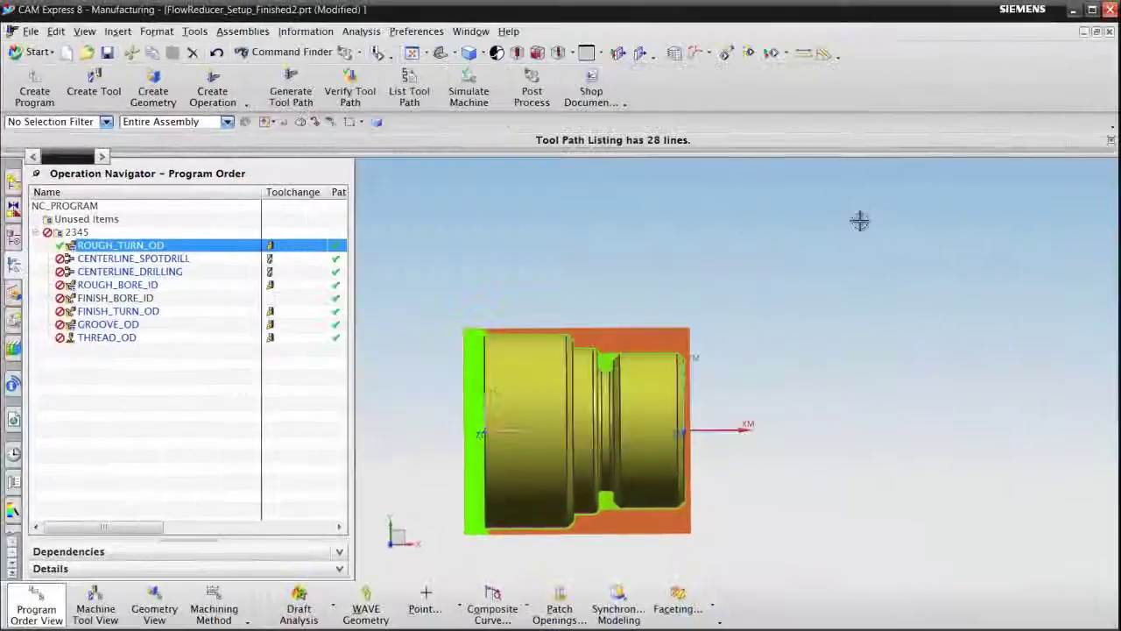